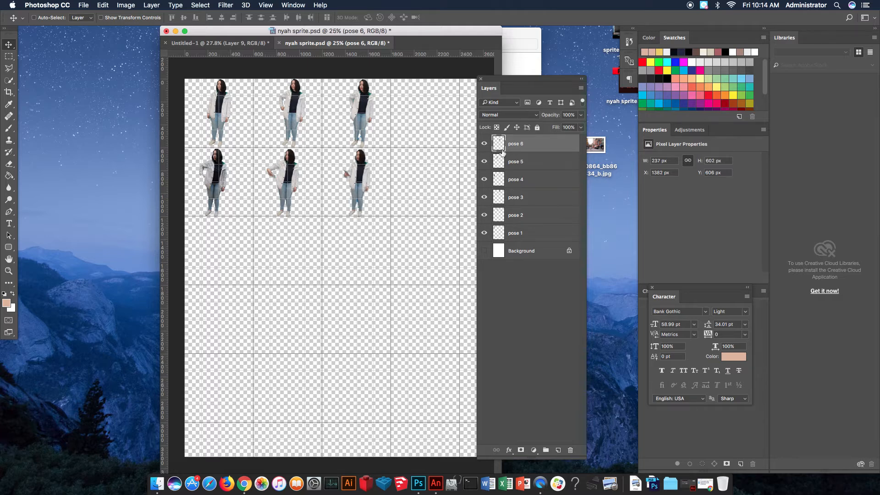
Step: Minimise the sprite sheet's window, switch to Adobe Animate CC and create a new ActionScript 3.0 document
left_click(176, 31)
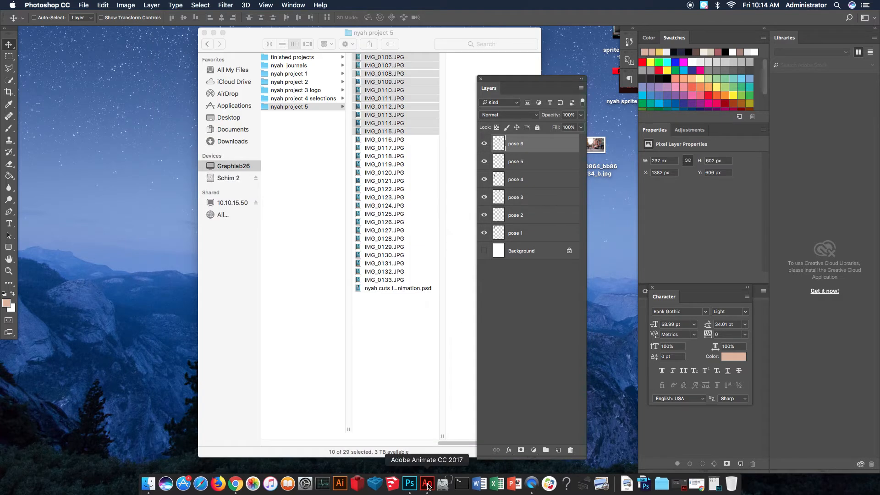
left_click(427, 485)
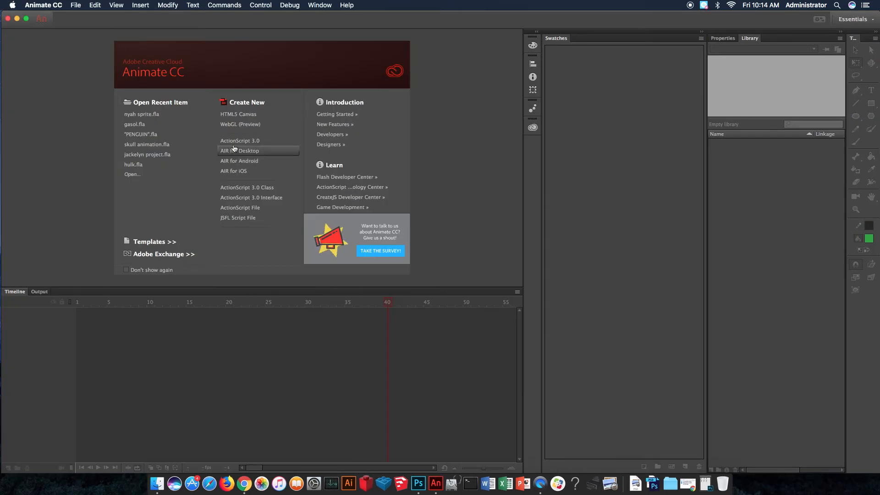
left_click(240, 142)
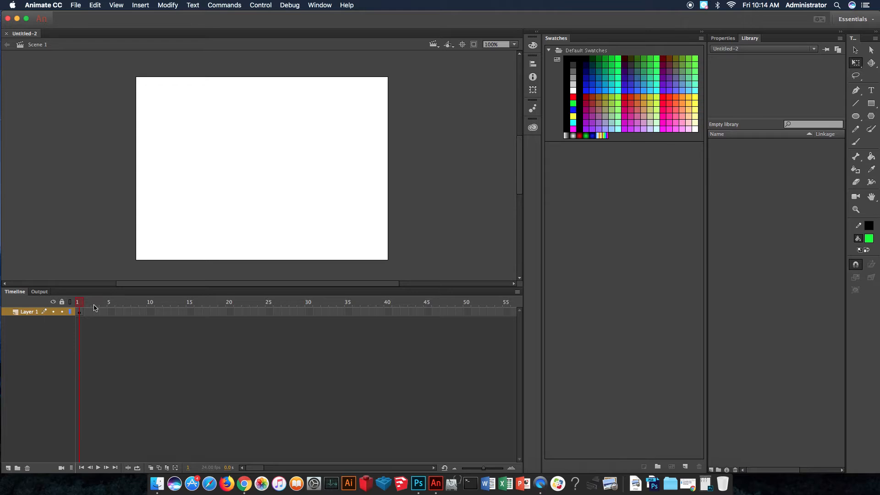
Step: Start importing nyah sprite.psd from the Desktop into the library
left_click(78, 6)
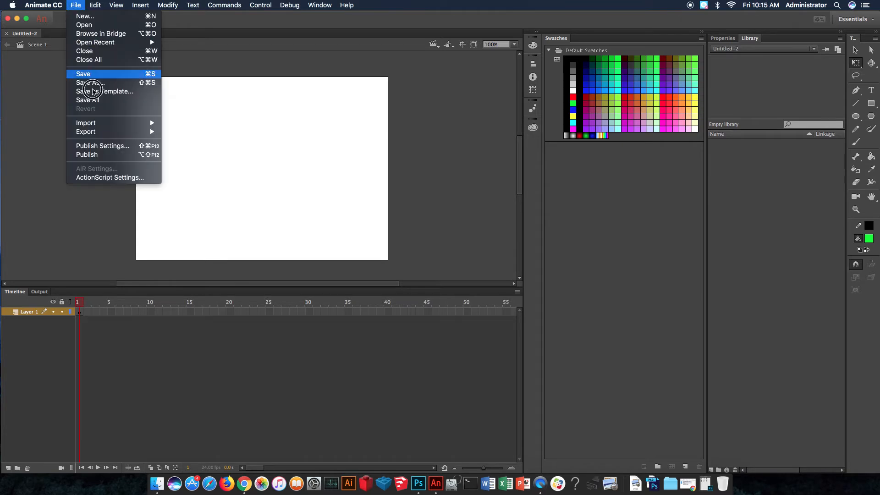
left_click(99, 122)
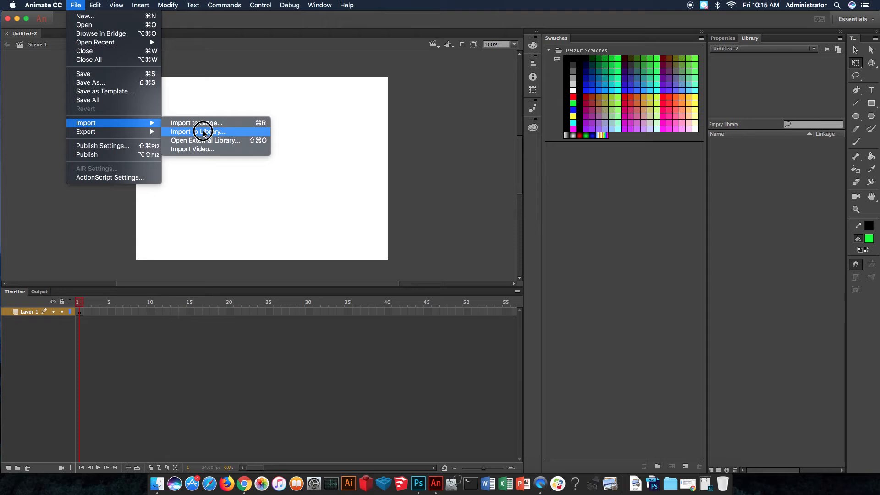
left_click(203, 132)
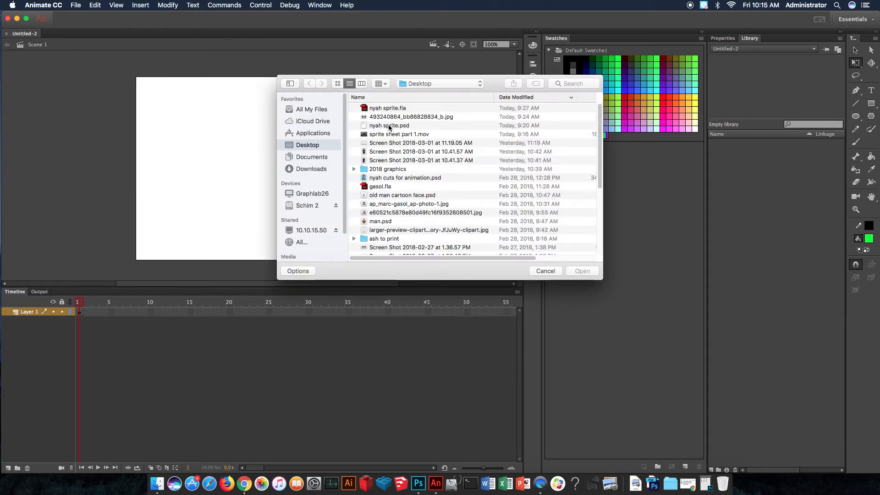
left_click(389, 125)
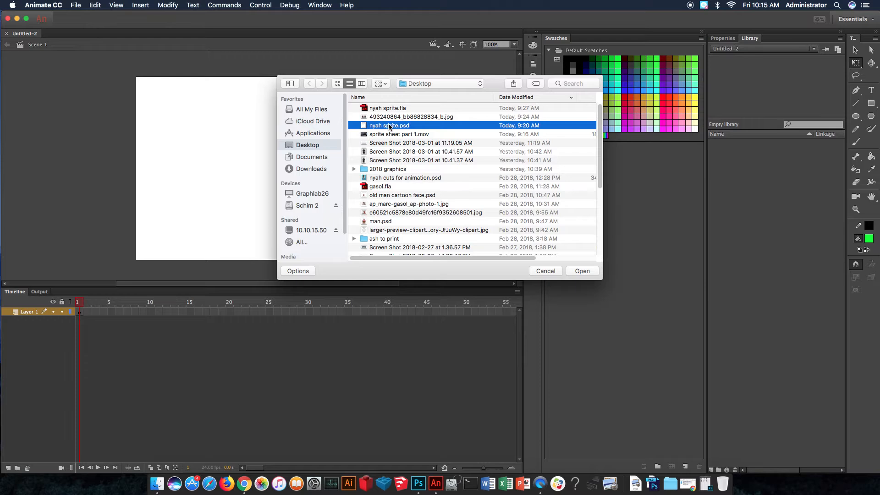
left_click(582, 271)
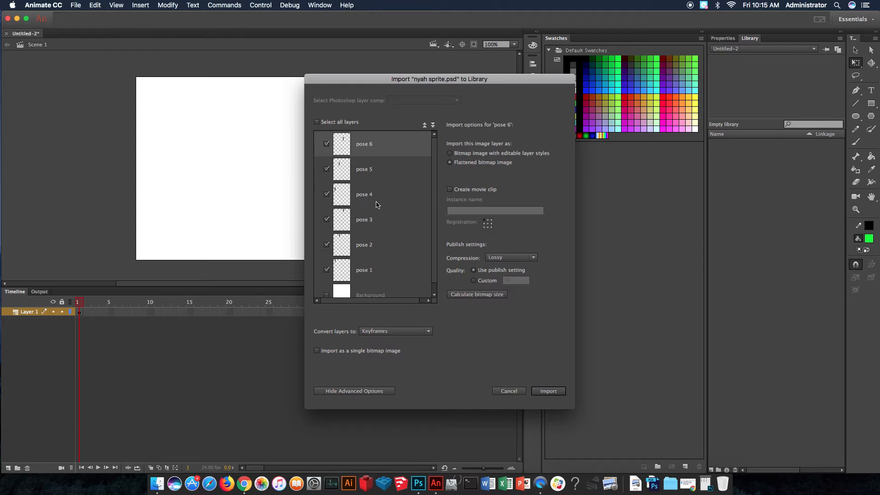
Step: Import the pose 1 to pose 6 layers with layers converted to keyframes
scroll(431, 181, "down", 1)
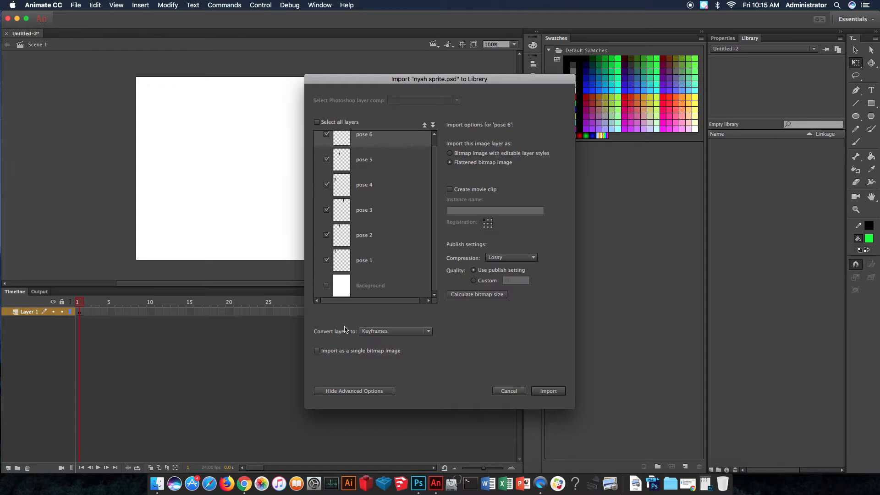
left_click(428, 331)
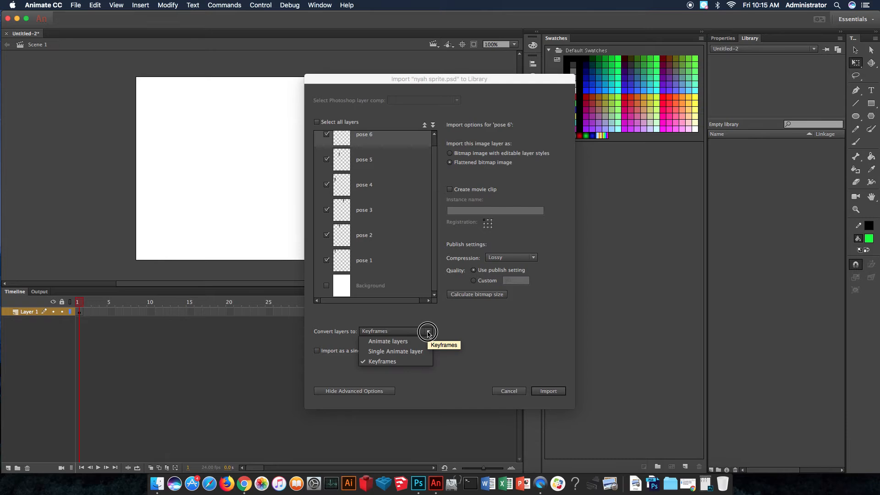
left_click(413, 362)
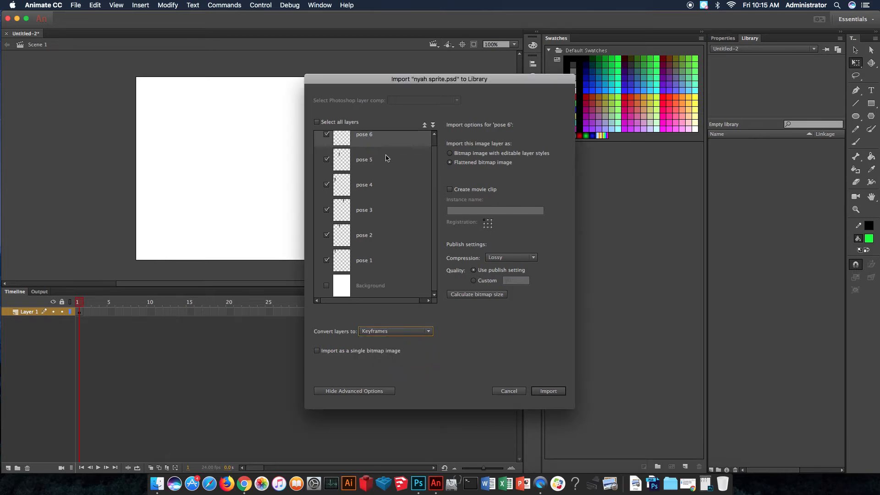
left_click(552, 391)
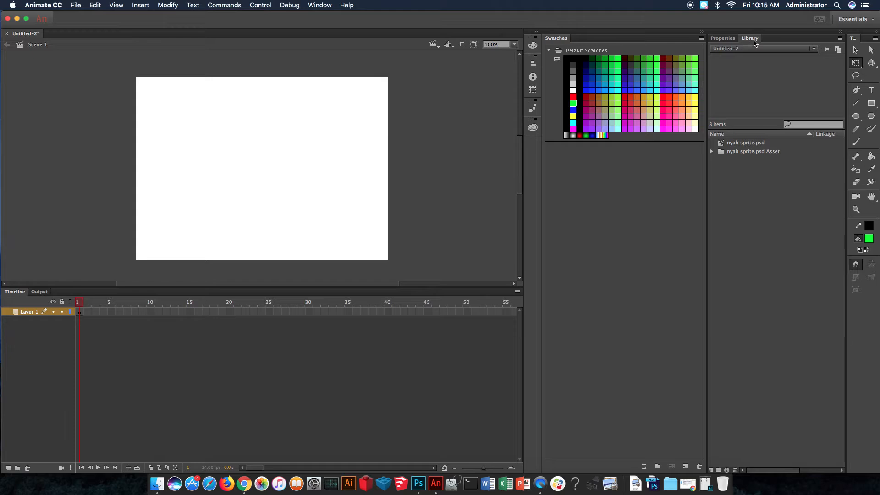
Step: Check the imported pose assets in the library and open the nyah sprite.psd symbol for editing at frame 1
left_click(712, 151)
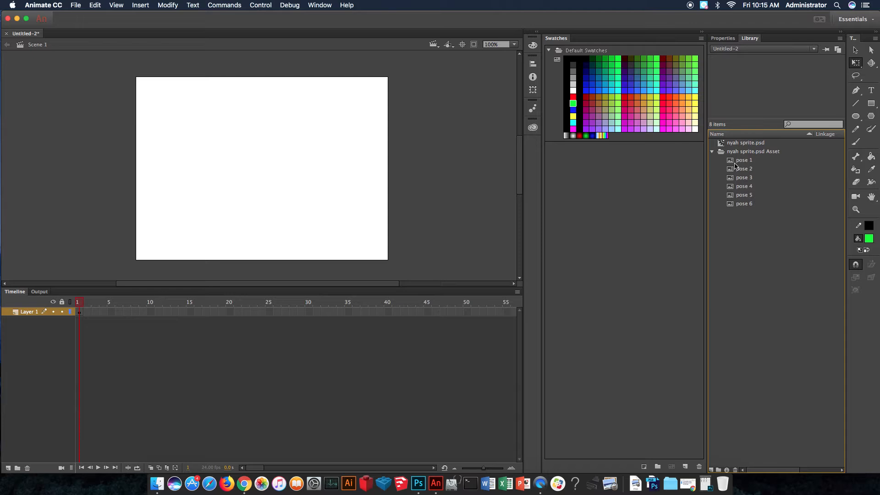
left_click(712, 151)
double_click(722, 143)
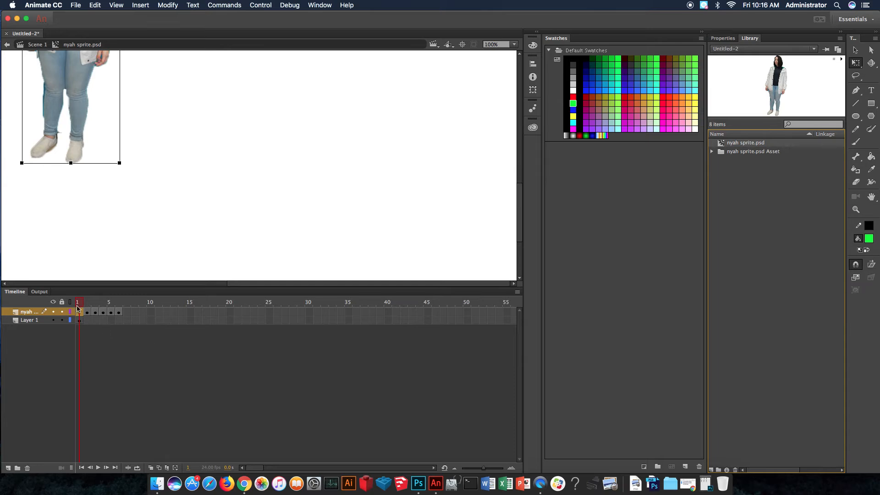
mouse_move(81, 303)
left_mouse_down()
mouse_move(118, 303)
mouse_move(78, 303)
left_mouse_up()
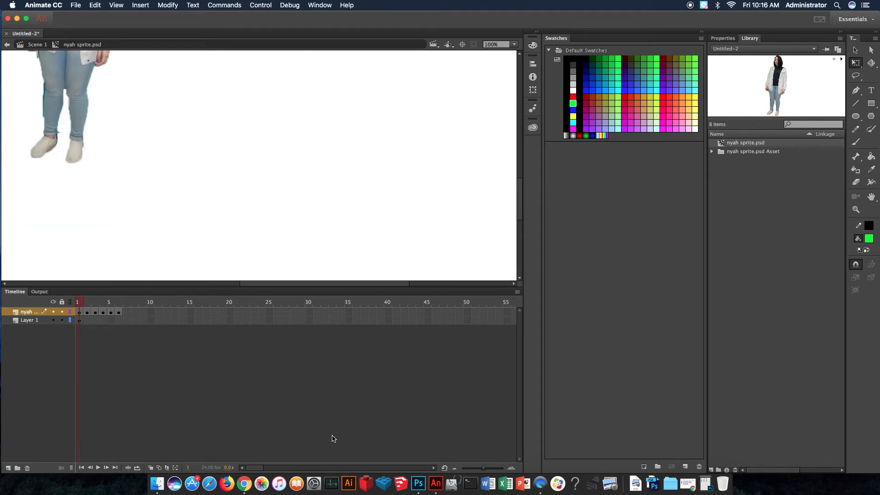
Step: Switch to Photoshop to review the pose layout on the sprite sheet, minimise it and return to Animate CC
left_click(418, 484)
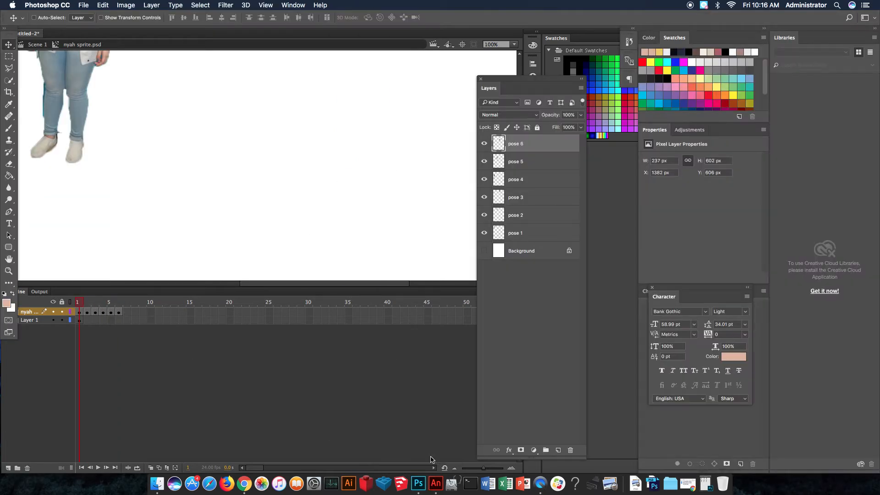
left_click(706, 484)
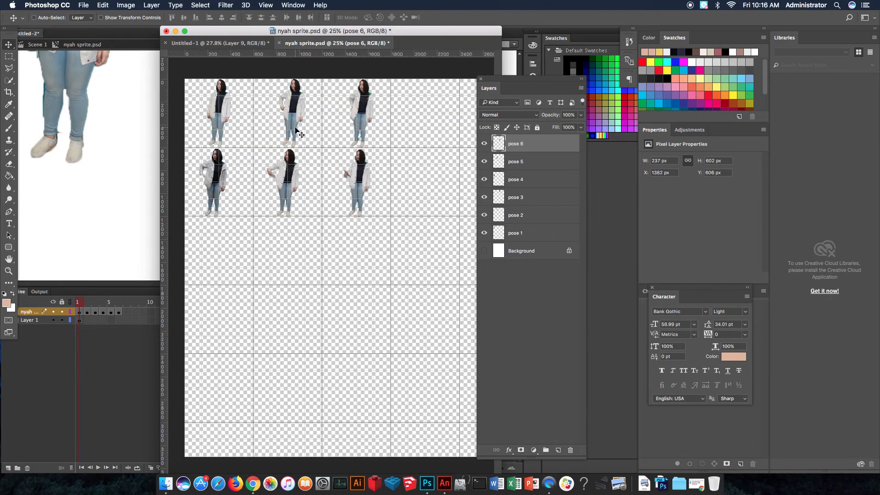
left_click(176, 32)
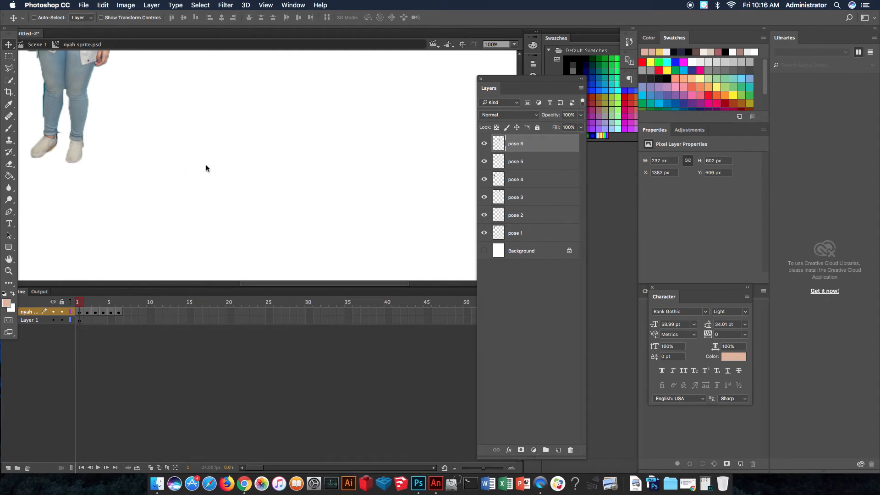
left_click(105, 308)
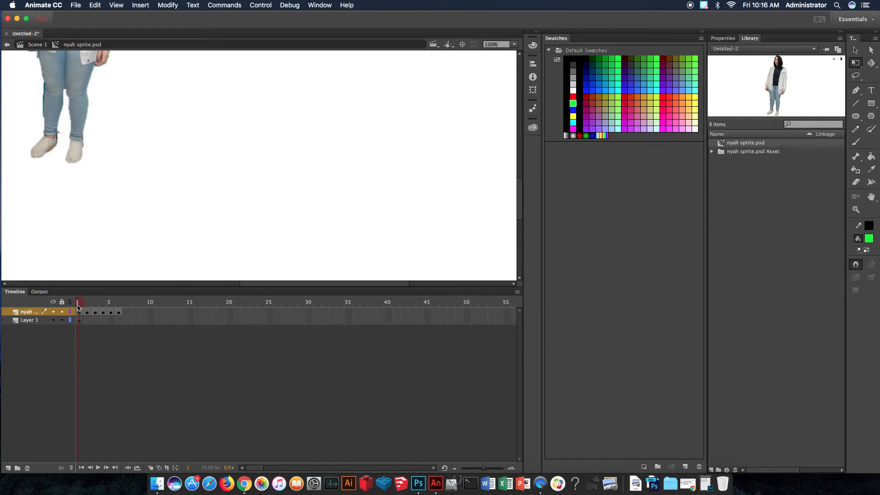
Step: Turn on onion skinning for the symbol with the stage shown at 25%
left_click(514, 45)
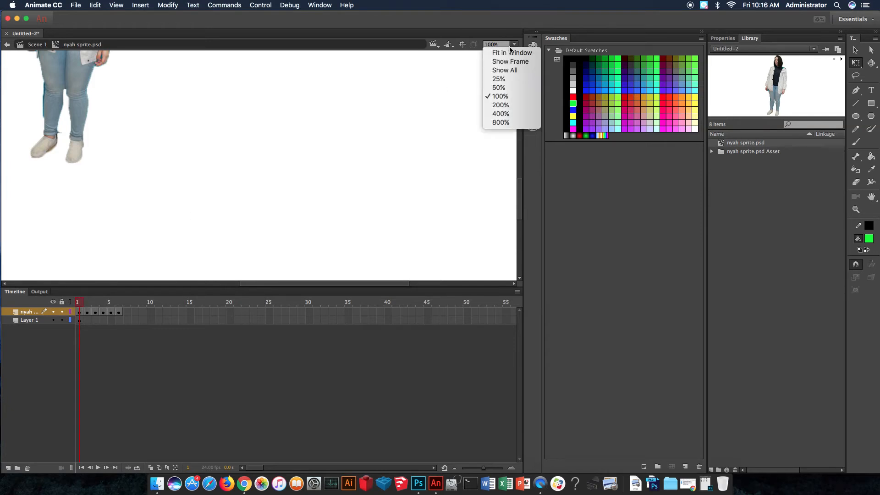
left_click(505, 85)
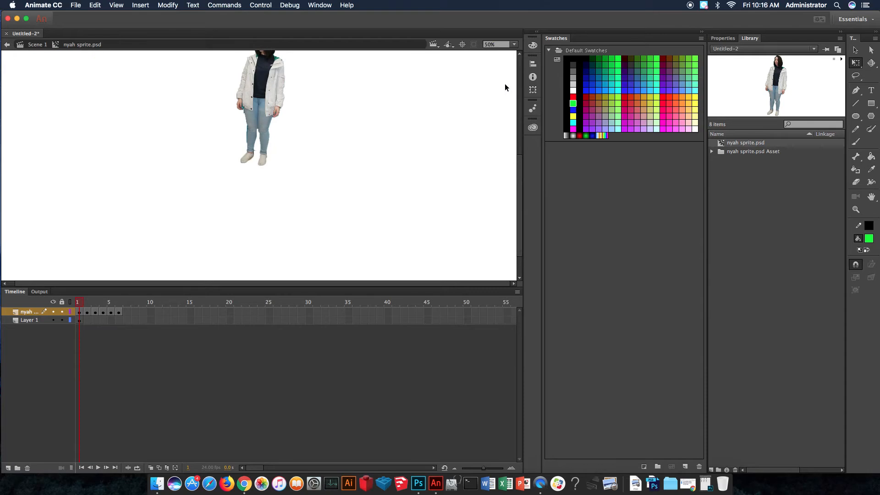
left_click(515, 45)
left_click(502, 79)
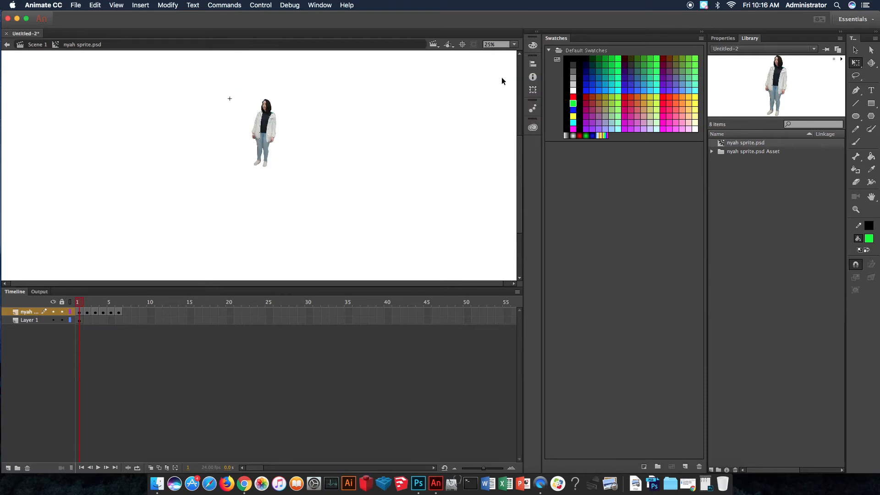
left_click(151, 468)
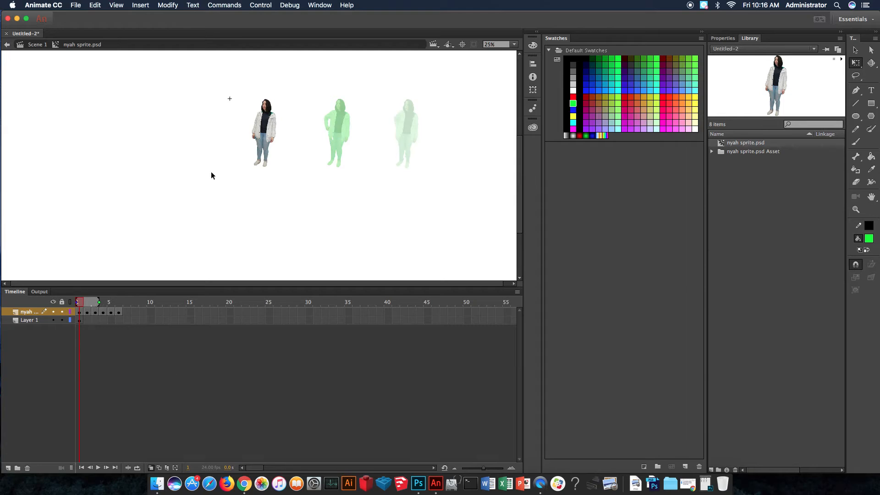
Step: Move the pose in frame 2 onto the onion-skinned pose of frame 1 with the Free Transform tool
left_click(88, 305)
left_click(89, 304)
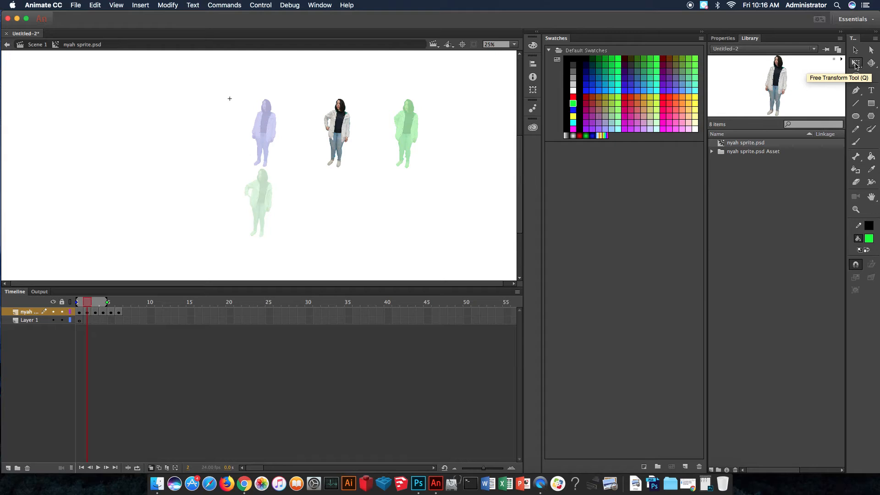
left_click(855, 64)
left_click(338, 128)
left_click_drag(334, 129, 268, 123)
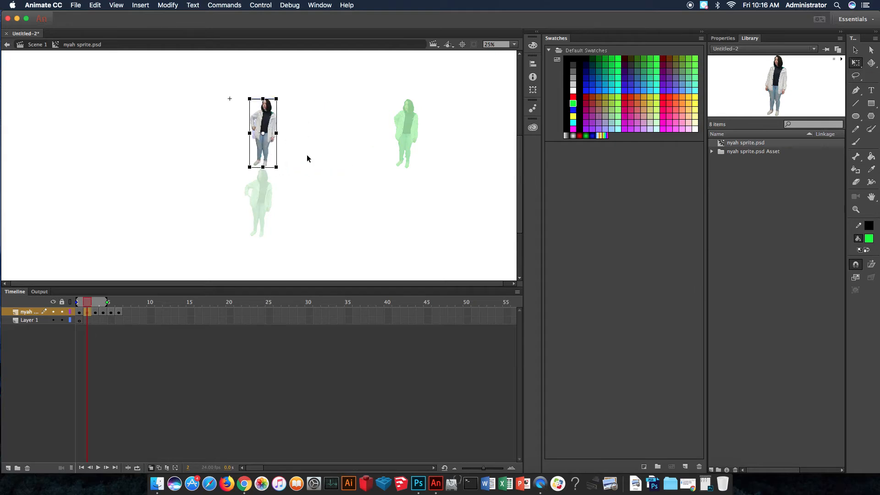
Step: Nudge the frame 2 pose right and down so its feet line up with the frame 1 pose
left_click_drag(250, 159, 285, 177)
key("Right")
key("Right")
key("Right")
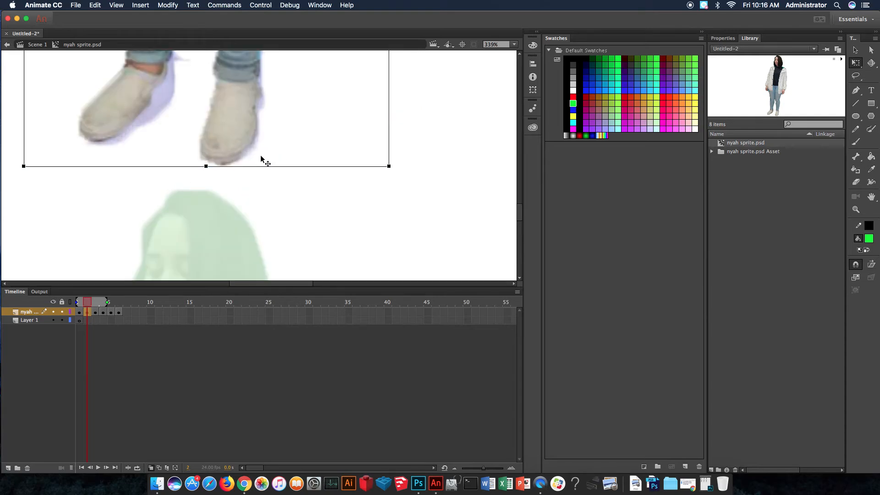
key("Down")
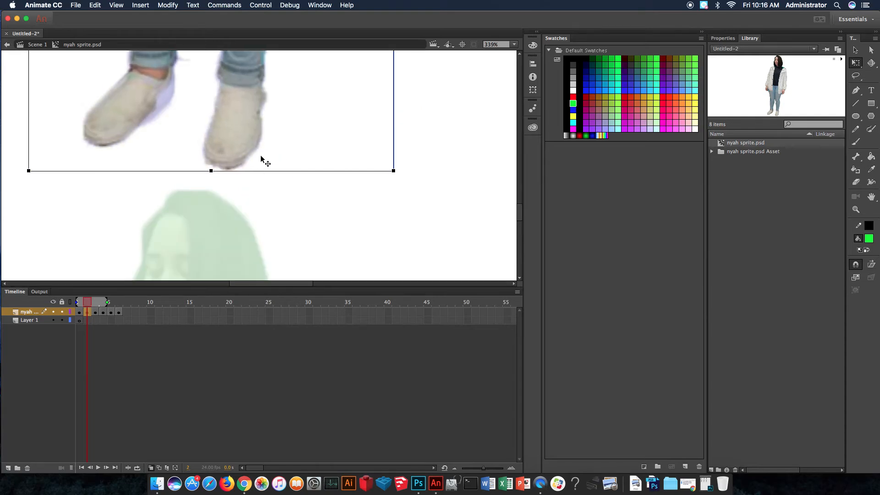
Step: Move the pose in frame 3 onto the aligned pose of frame 2 and nudge it slightly right
key("super+minus")
key("super+minus")
key("super+minus")
key("super+minus")
key("super+minus")
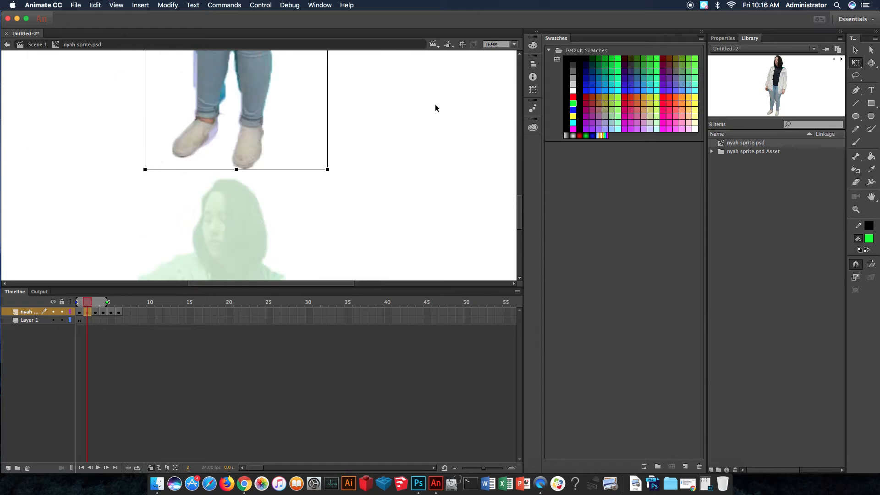
key("super+equal")
key("super+equal")
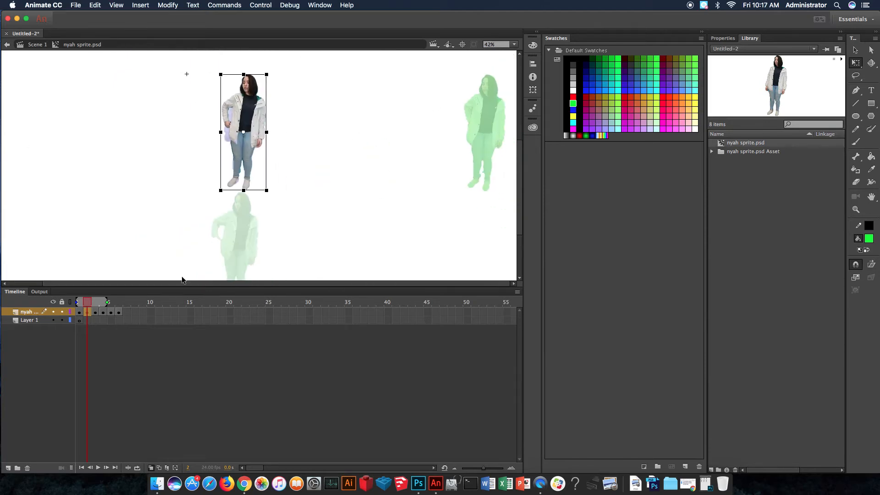
left_click(97, 303)
left_click_drag(477, 122, 242, 133)
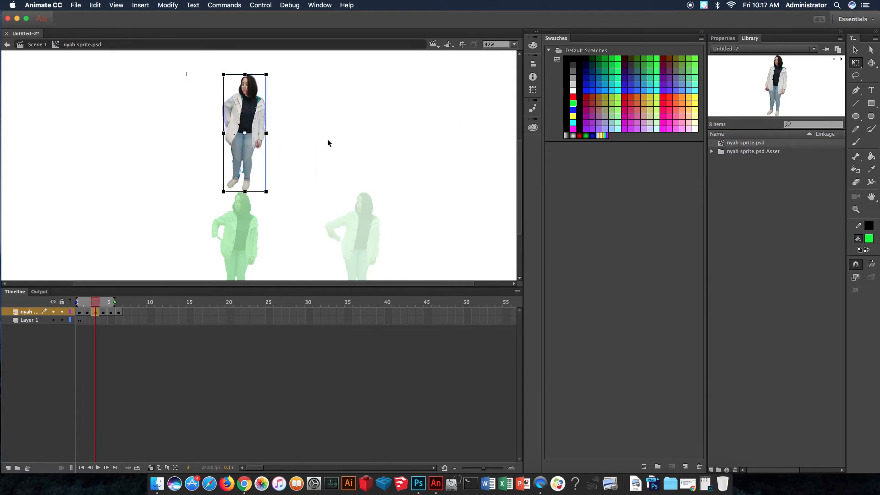
key("Right")
Step: Move the poses in frames 4, 5 and 6 onto the aligned pose of the preceding frames
left_click(104, 305)
left_click_drag(241, 229, 245, 131)
left_click(112, 305)
left_click_drag(341, 239, 242, 132)
left_click(121, 304)
left_click_drag(476, 255, 250, 124)
left_click(175, 231)
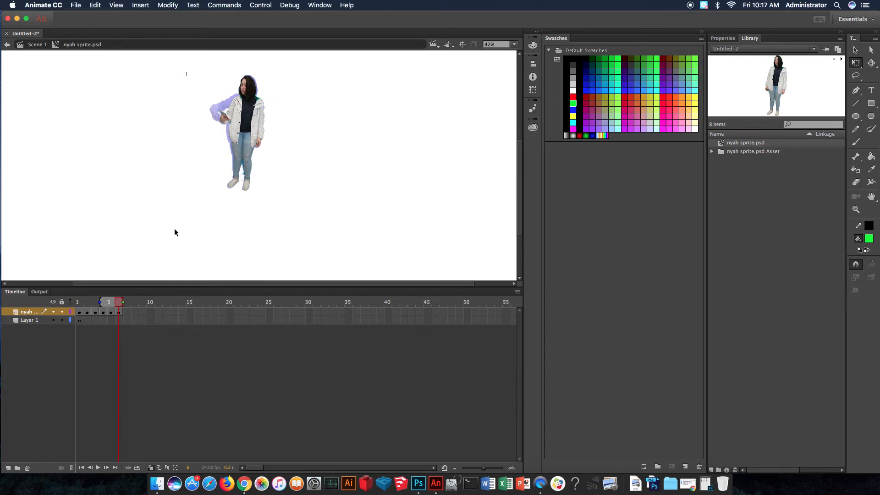
Step: Scrub back to frame 1 and turn off onion skinning
left_click_drag(119, 306, 79, 306)
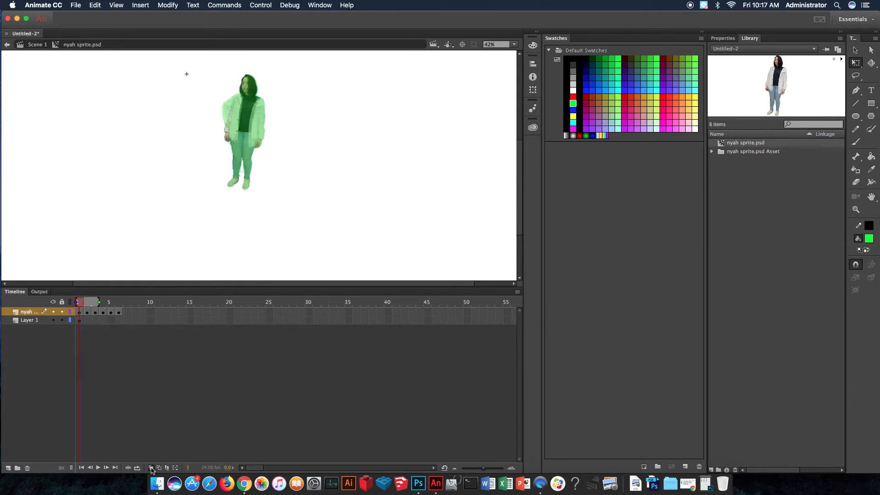
left_click(151, 467)
left_click(79, 304)
mouse_move(78, 305)
left_mouse_down()
mouse_move(108, 305)
mouse_move(69, 304)
left_mouse_up()
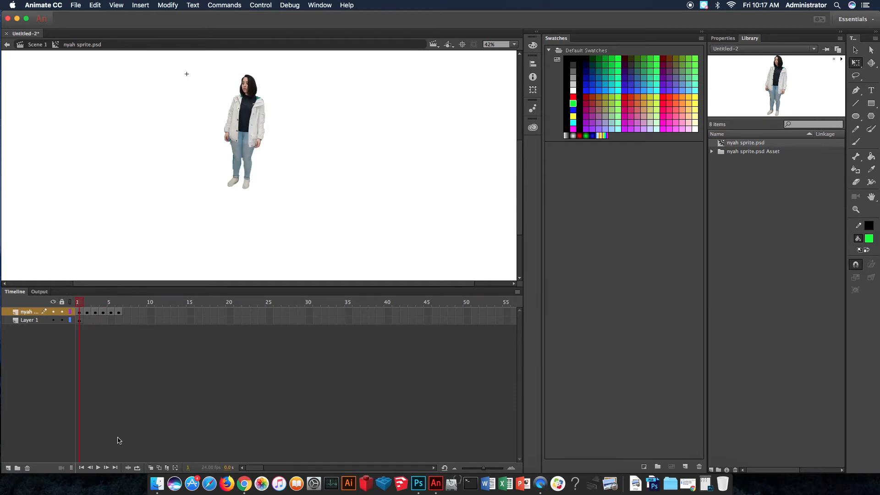
Step: Turn on looping for frames 1 to 6 and play the animation
left_click(137, 468)
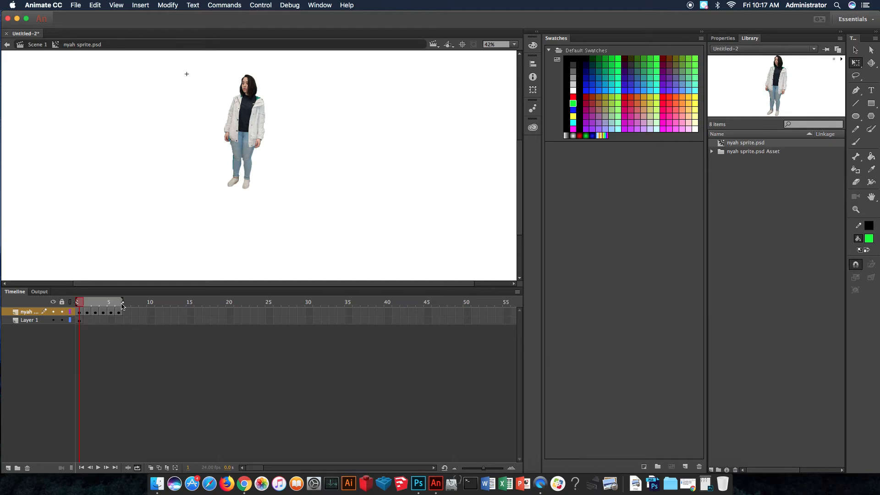
left_click(99, 467)
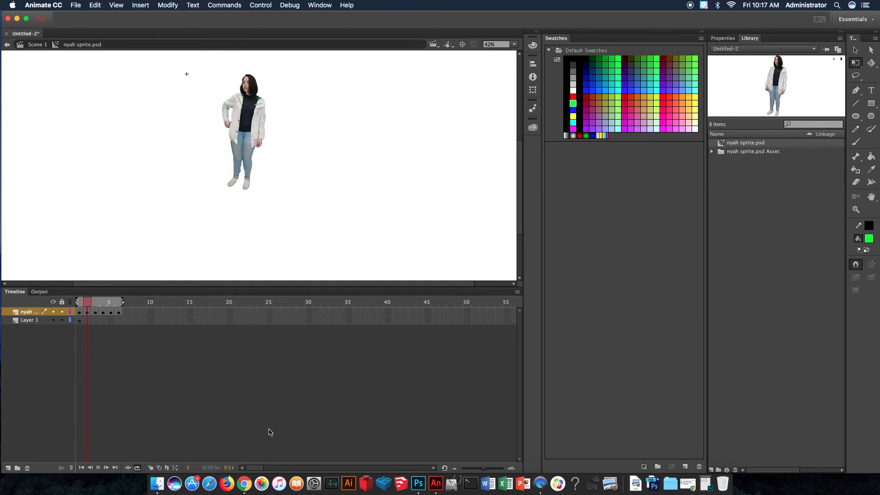
Step: Stop playback, return to Scene 1 and place the sprite graphic from the library on the stage
key("Return")
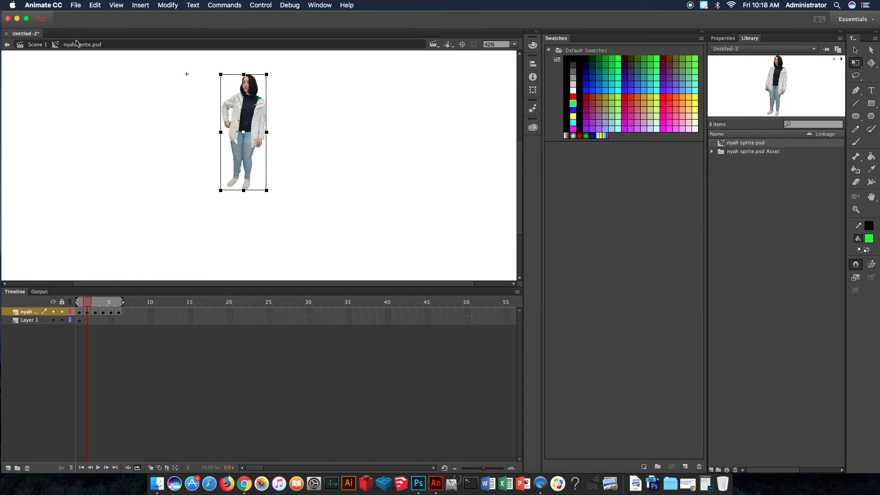
left_click(26, 47)
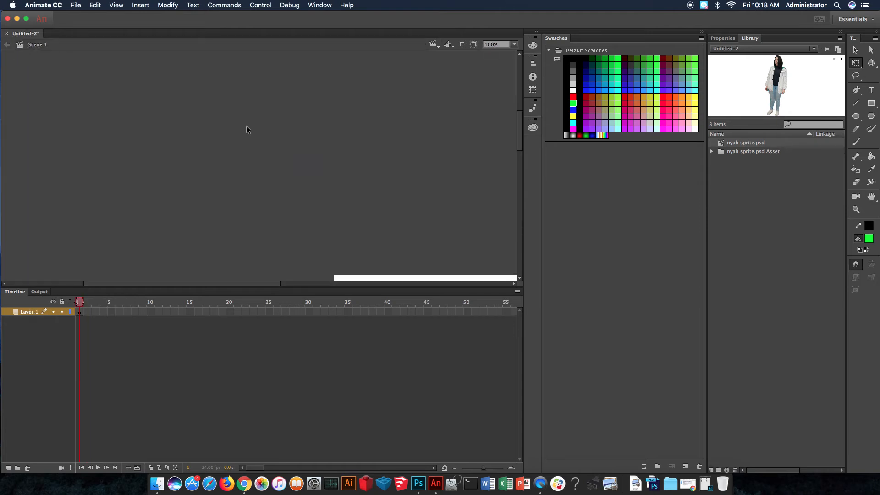
left_click(514, 45)
left_click(506, 54)
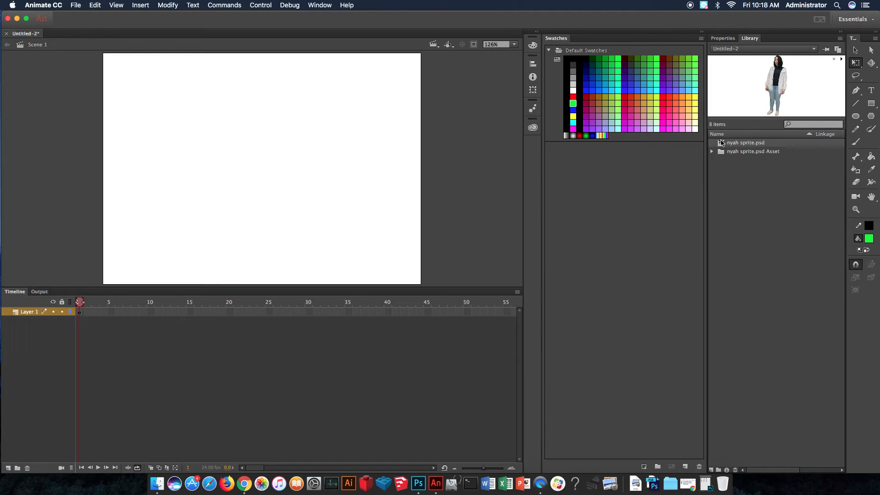
left_click_drag(722, 145, 360, 160)
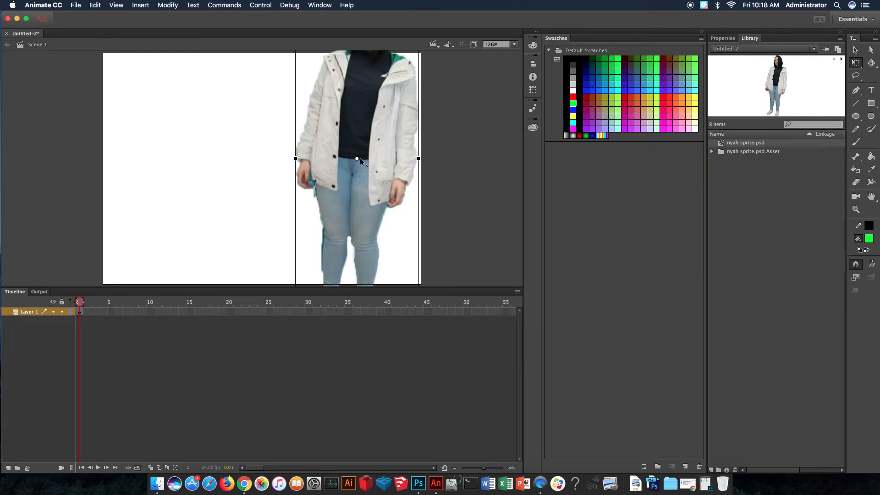
Step: Scale down the sprite instance with Free Transform and move it near the centre of the stage
left_click(856, 63)
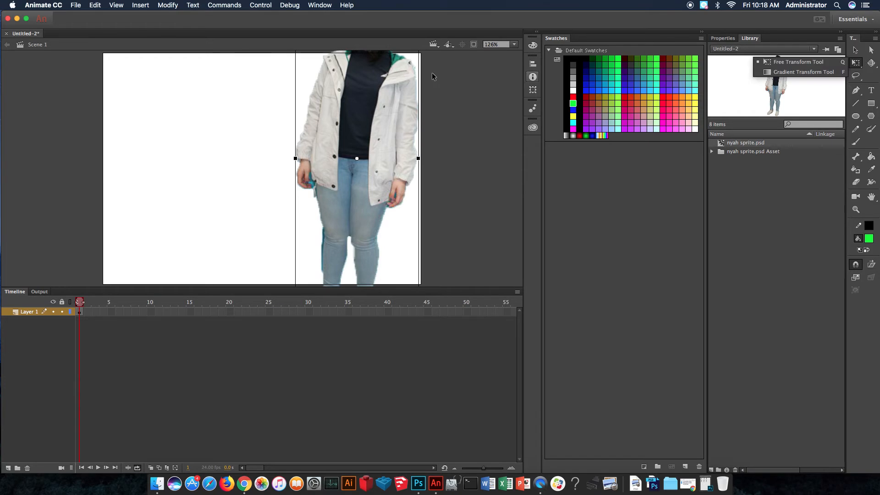
left_click_drag(378, 90, 332, 159)
left_click_drag(363, 74, 320, 165)
left_click_drag(300, 199, 258, 141)
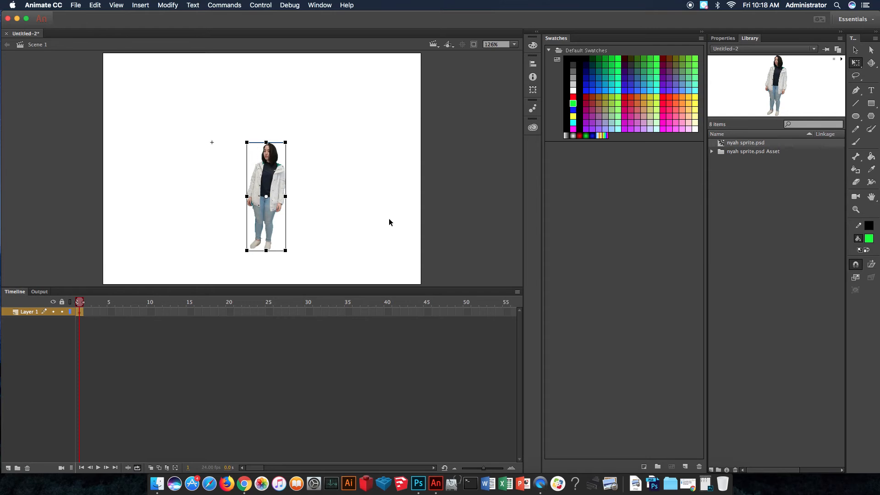
left_click(455, 181)
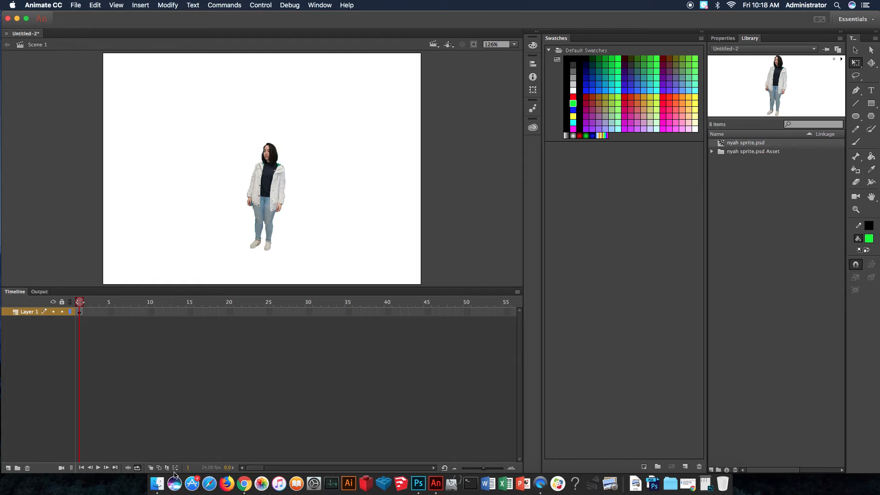
left_click(244, 485)
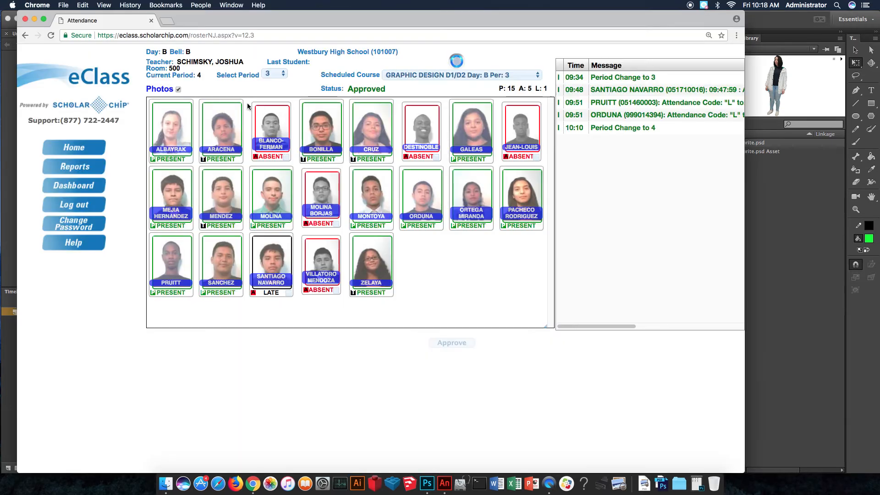
key("super+t")
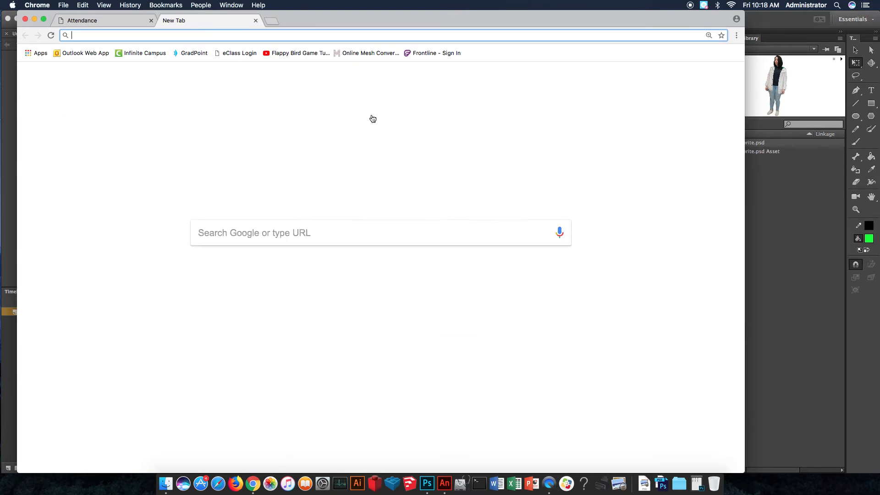
type("www.yahoo")
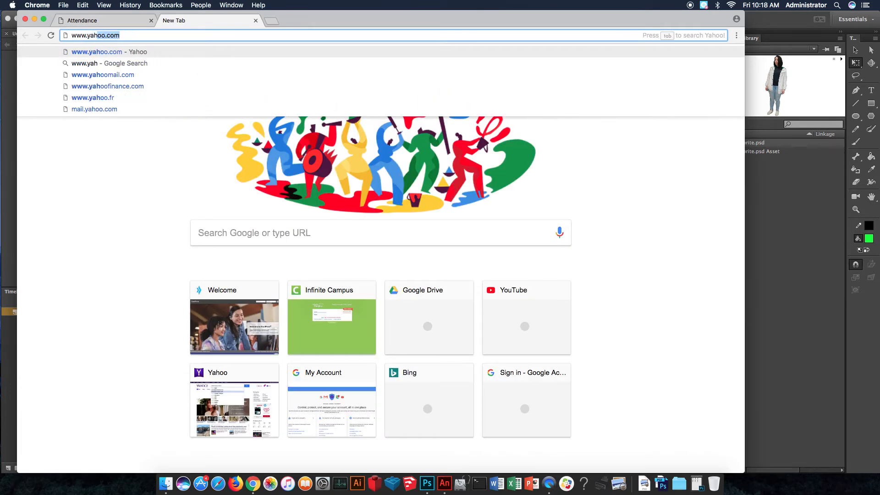
type(".com")
key("Return")
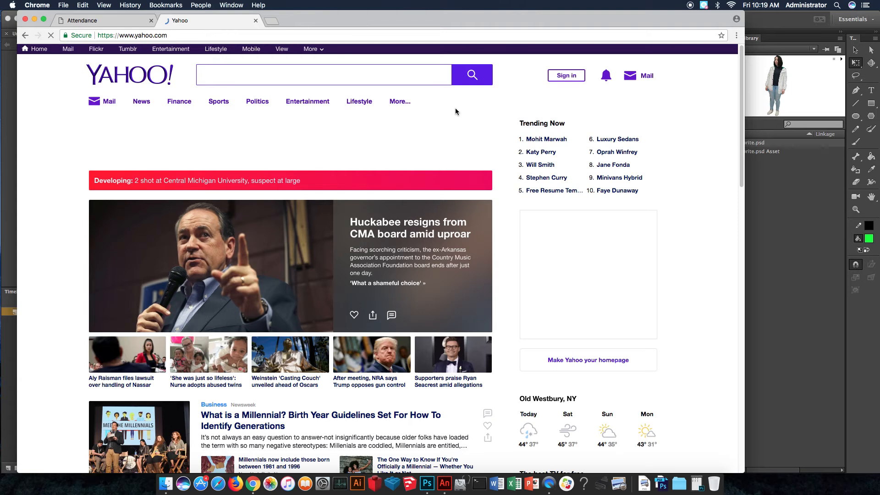
Step: Search Yahoo for "nyc city scene" and show only large images
type("nyc ")
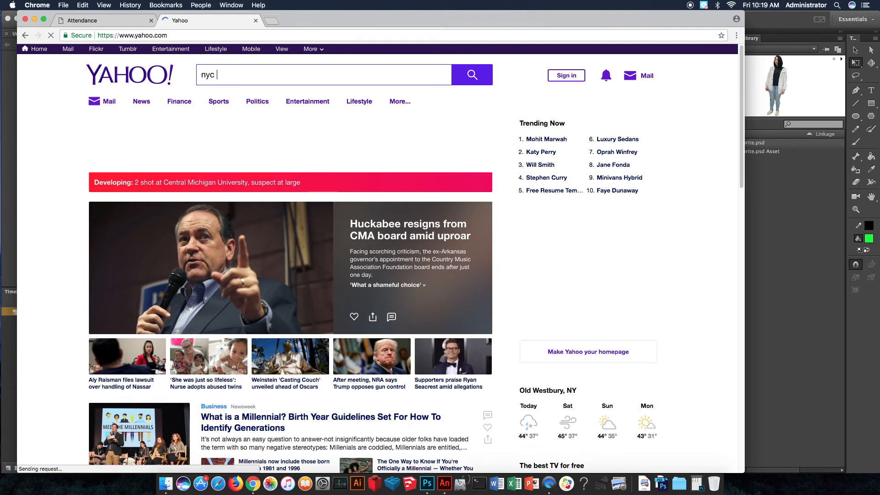
type("city scene")
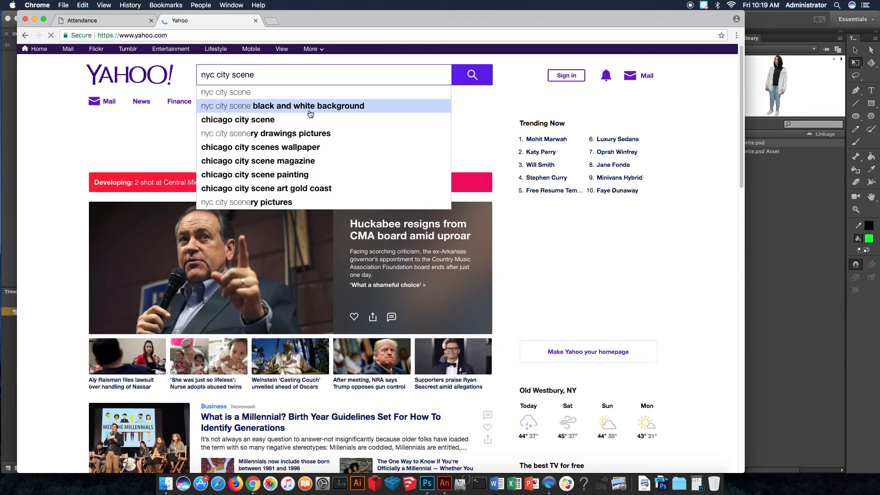
key("Return")
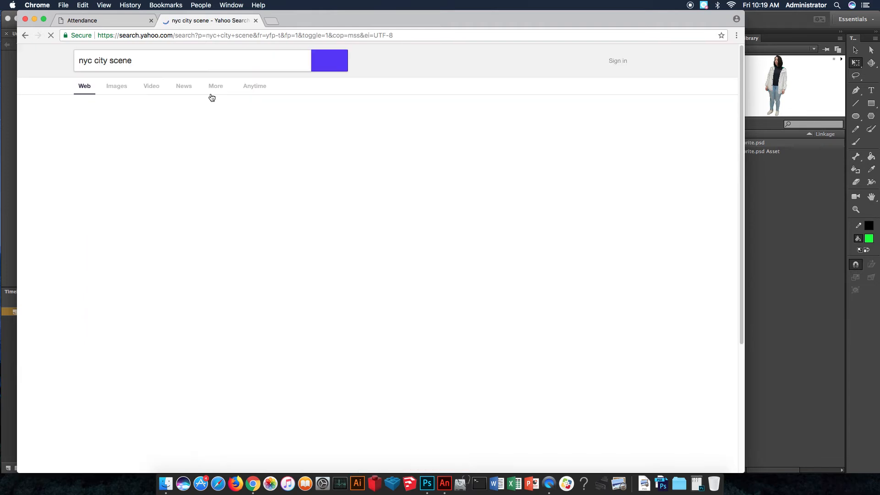
left_click(118, 89)
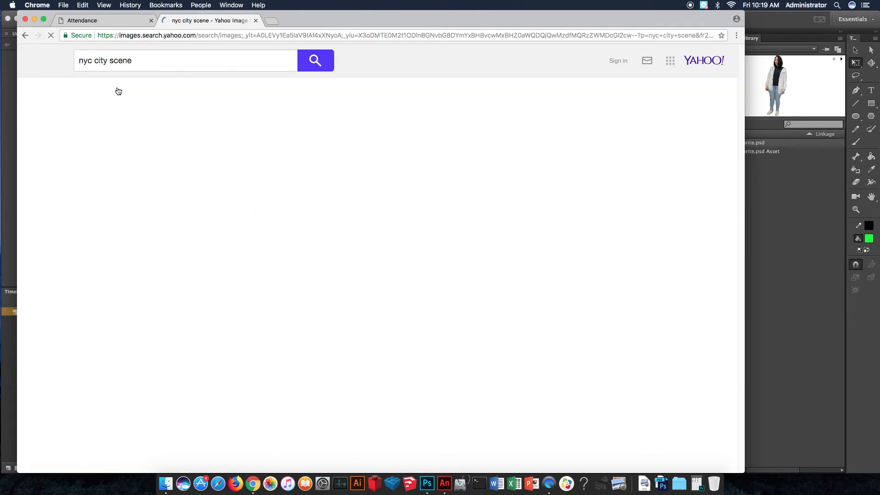
left_click(293, 115)
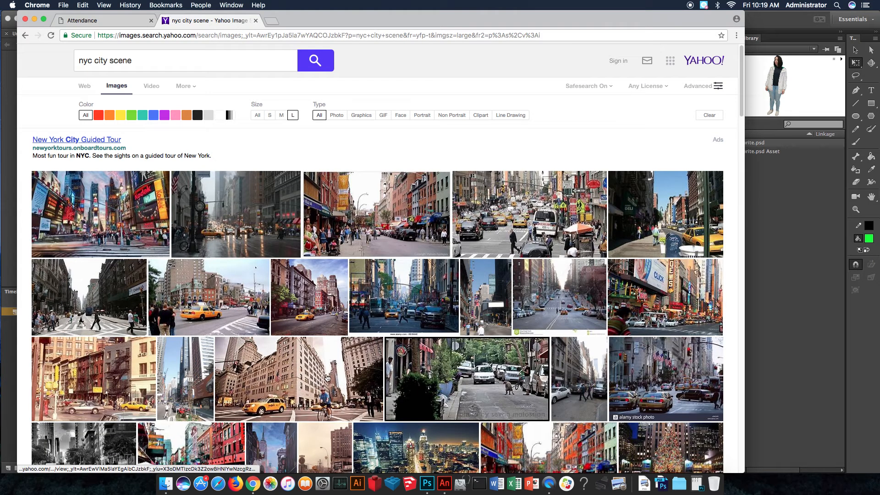
Step: Save the full-size Greenwich Village street photo to the desktop and switch back to Animate
left_click(366, 238)
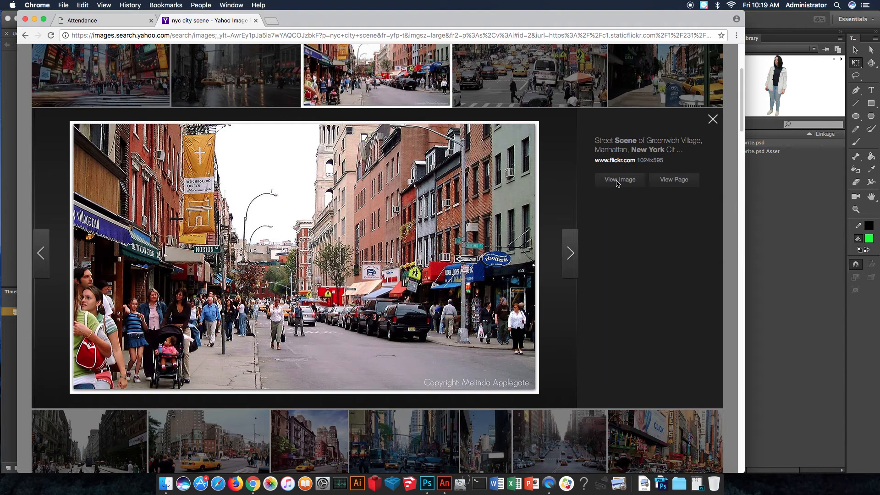
left_click(618, 182)
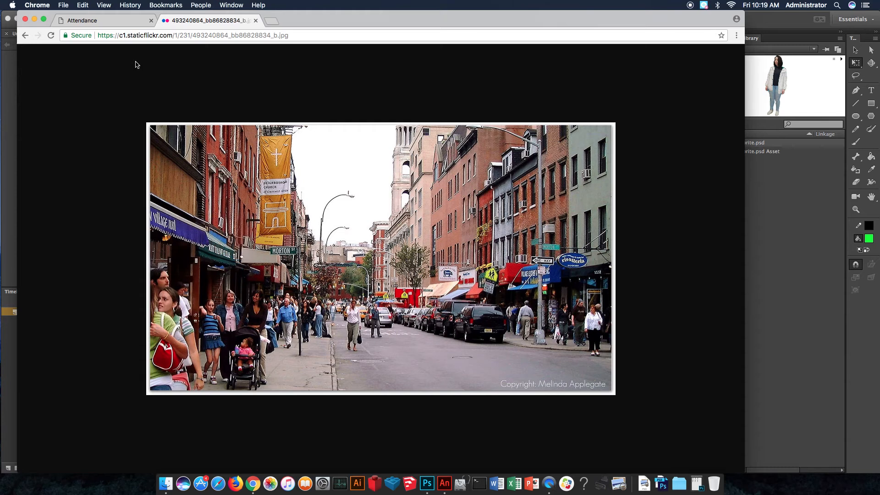
left_click_drag(163, 299, 7, 476)
left_click(34, 19)
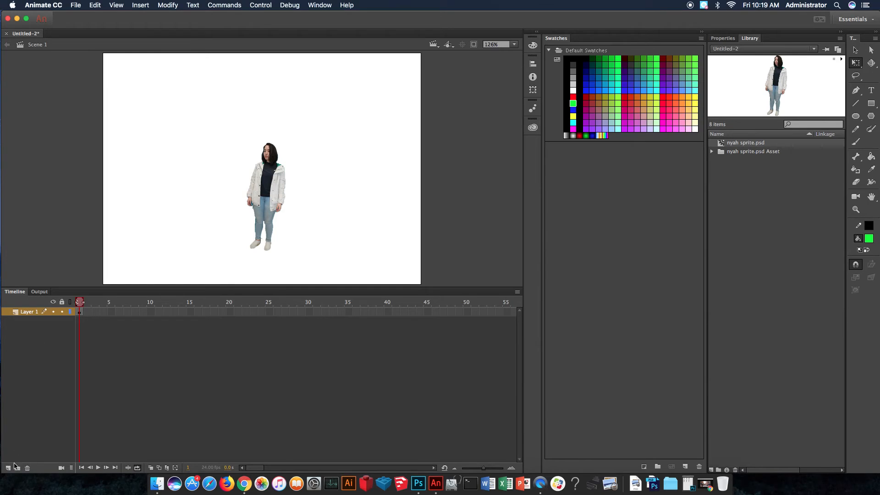
Step: Rename Layer 1 with the sprite model's first name followed by "cell phone"
double_click(30, 312)
type("n")
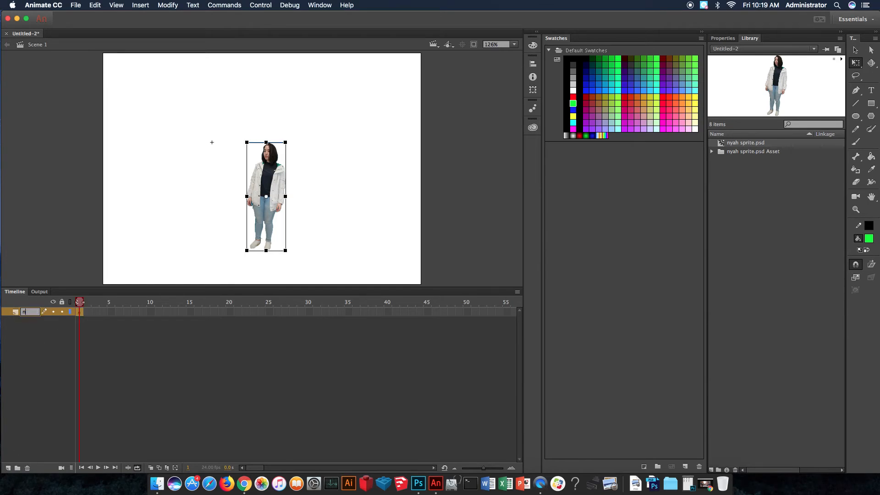
type("yah cell phone")
key("Return")
Step: Add a new layer below the sprite layer and name it "scene"
left_click(8, 469)
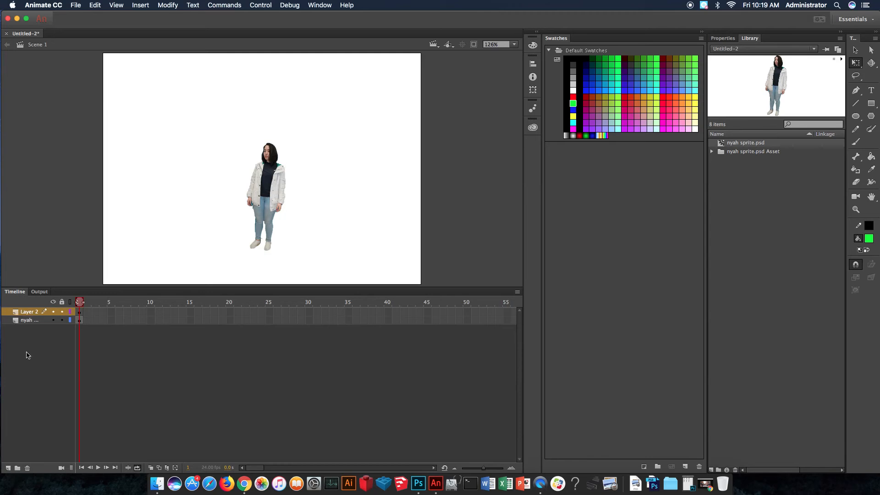
left_click_drag(19, 314, 24, 325)
double_click(30, 320)
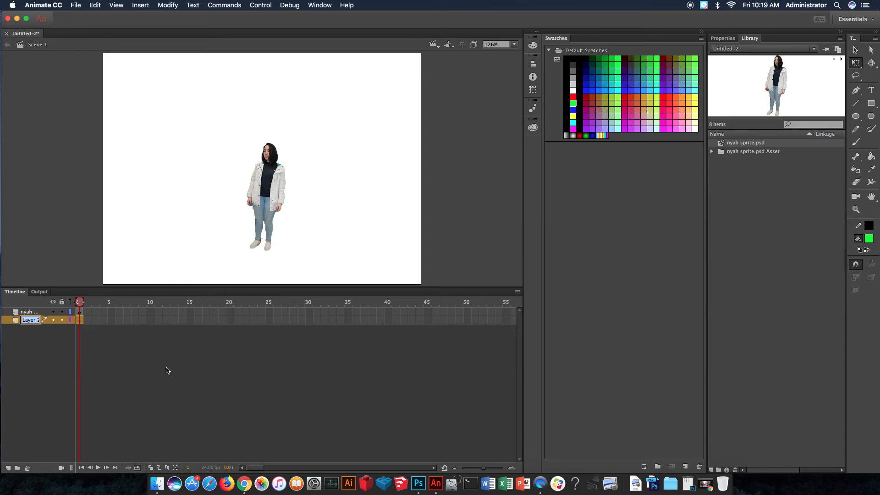
type("scene")
key("Return")
Step: Import the street photo 493240864_bb86828834_b.jpg from the Desktop to the stage on the scene layer
left_click(77, 5)
mouse_move(97, 123)
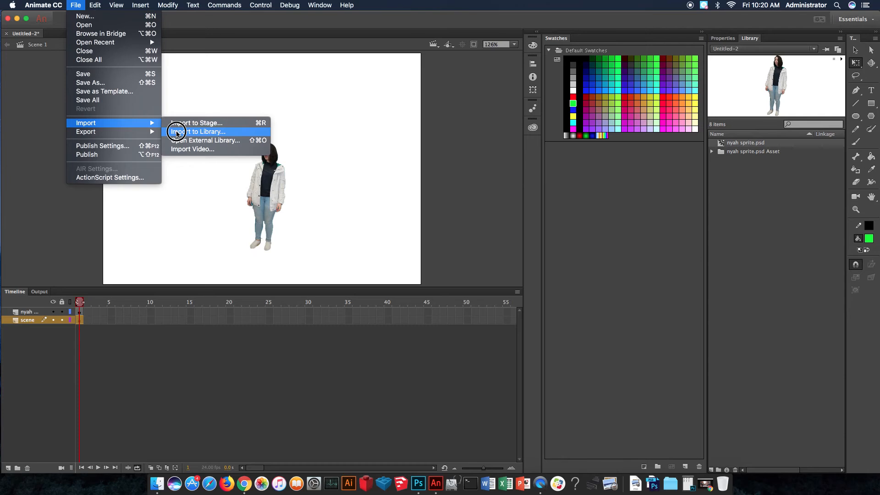
left_click(185, 123)
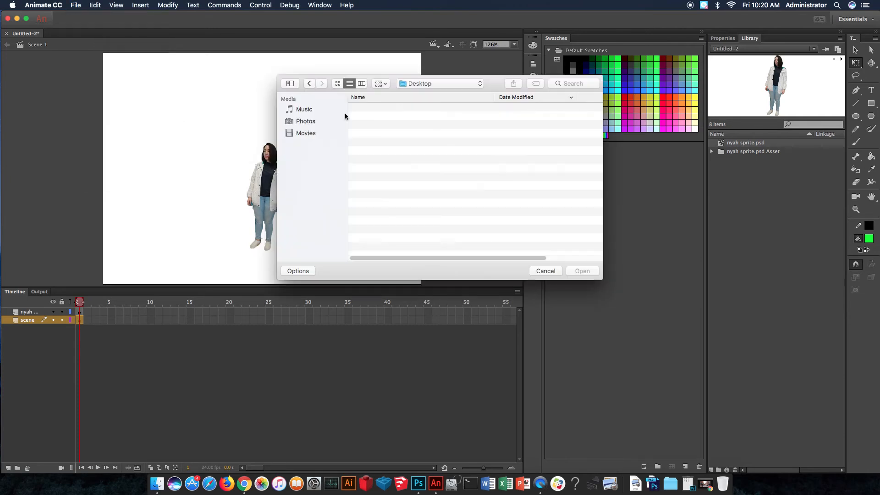
left_click(380, 117)
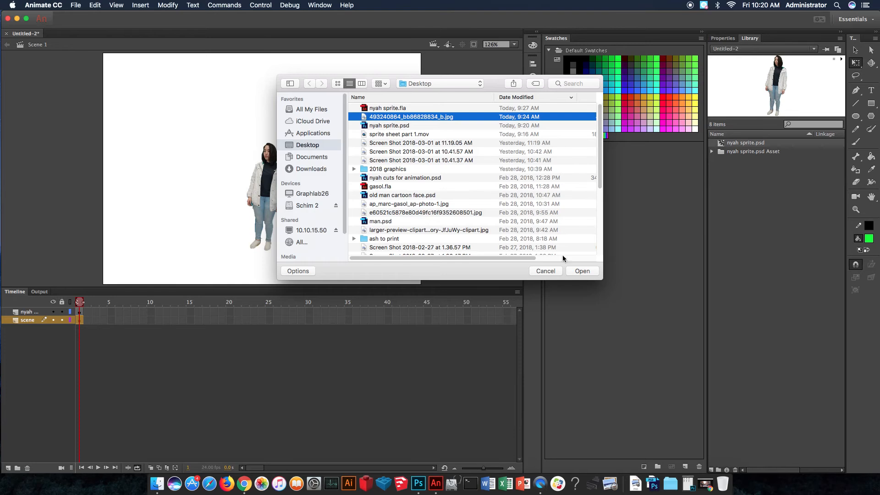
left_click(582, 271)
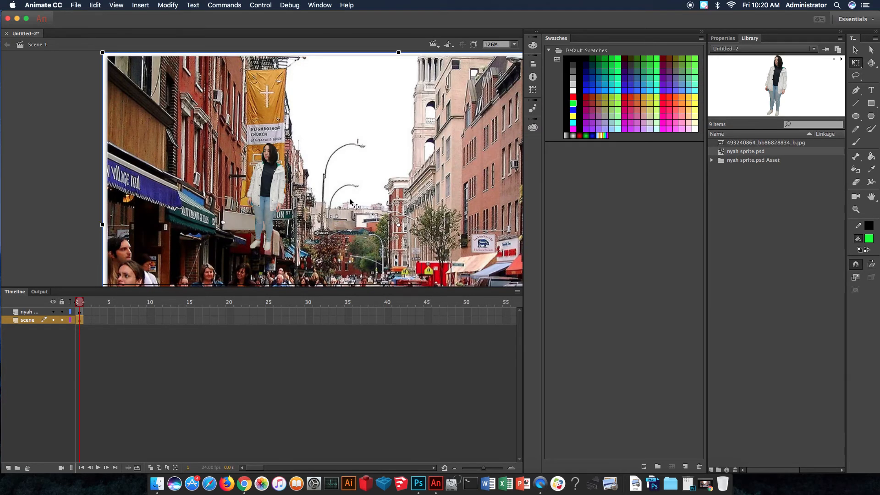
Step: Move and slightly enlarge the street photo so it covers the stage with the sprite standing on the sidewalk
key("super+minus")
key("super+minus")
left_click_drag(365, 222, 282, 187)
left_click_drag(316, 138, 350, 115)
left_click_drag(304, 172, 332, 154)
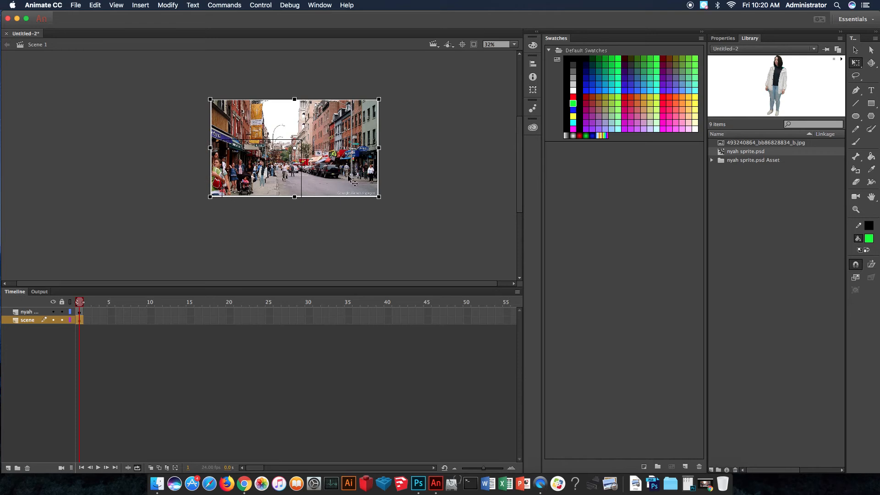
left_click(514, 45)
left_click(512, 52)
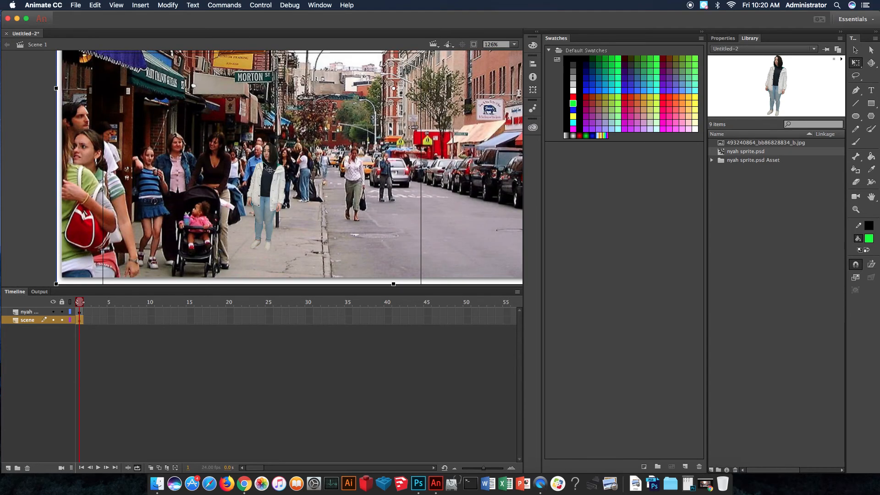
Step: Extend both the sprite layer and the scene layer to frame 40 by inserting frames
left_click(388, 311)
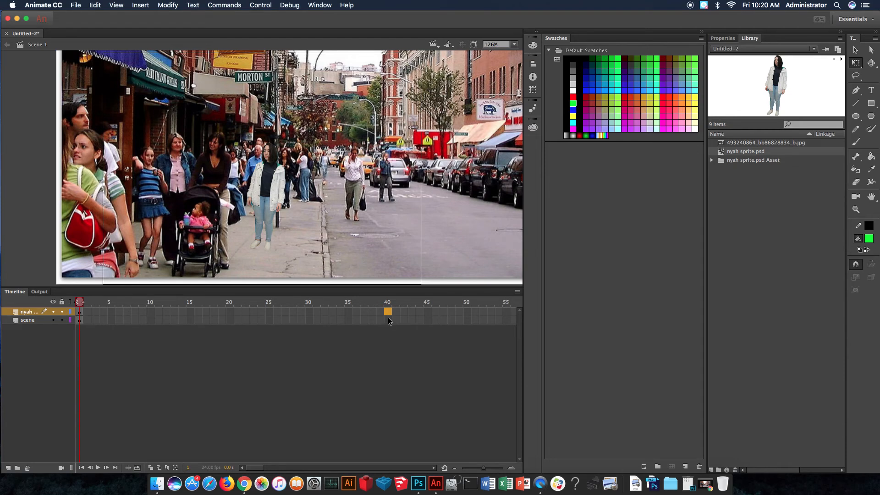
left_click(389, 321)
left_click(389, 327)
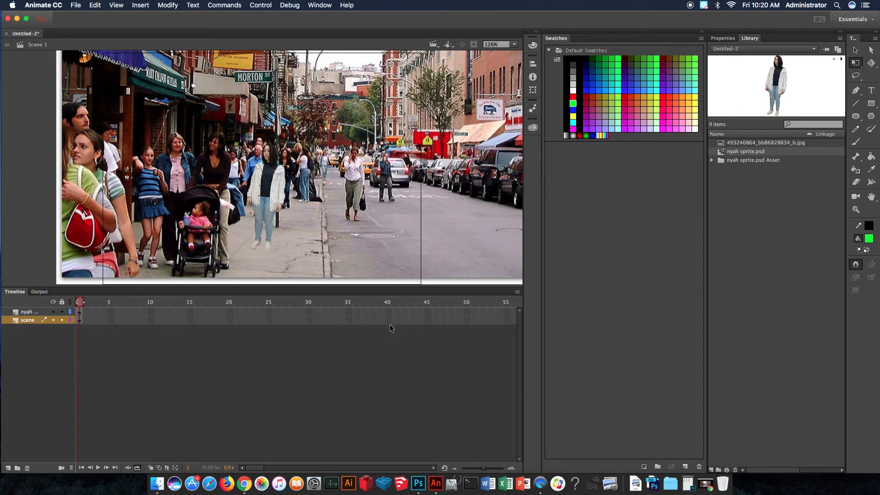
right_click(388, 312)
right_click(388, 312)
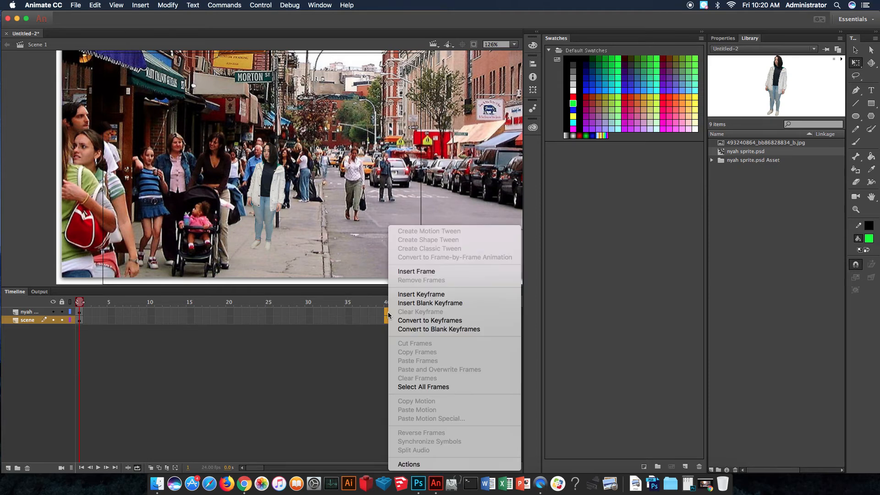
left_click(419, 272)
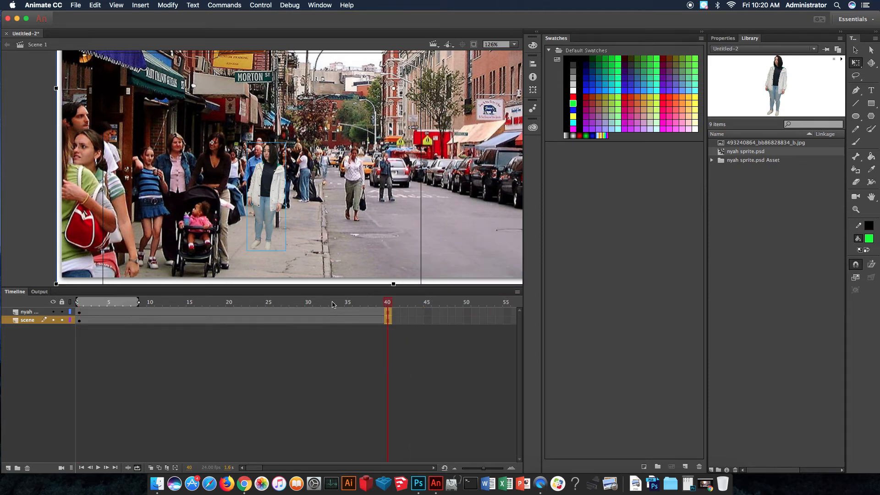
Step: Return the playhead to frame 1 and turn off looping
left_click_drag(156, 303, 39, 326)
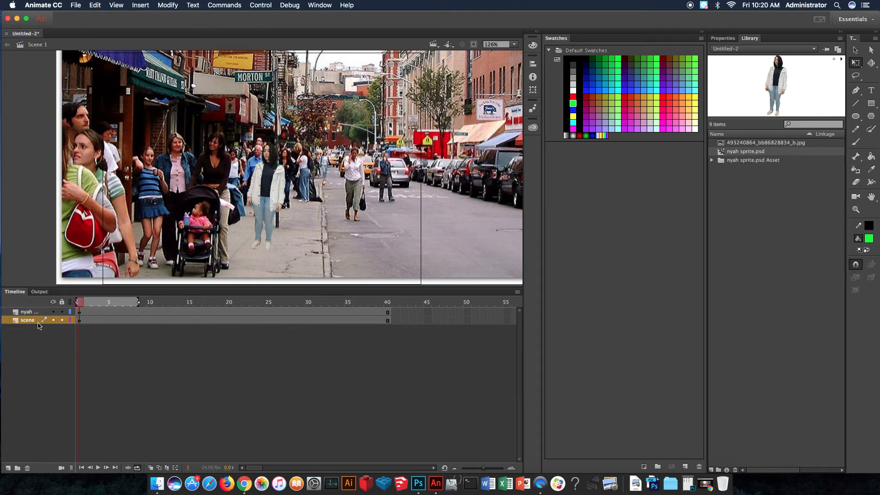
left_click(137, 468)
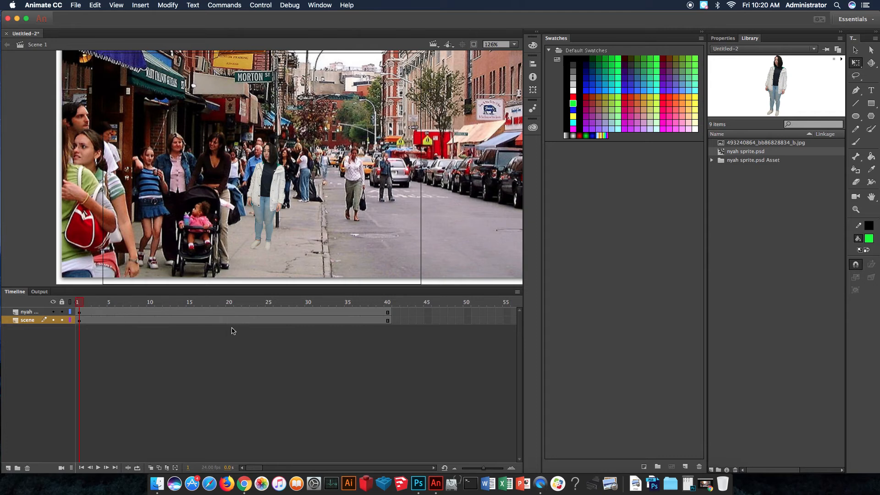
Step: Create a motion tween on the sprite layer across its 40 frames
left_click_drag(237, 321, 237, 310)
right_click(238, 311)
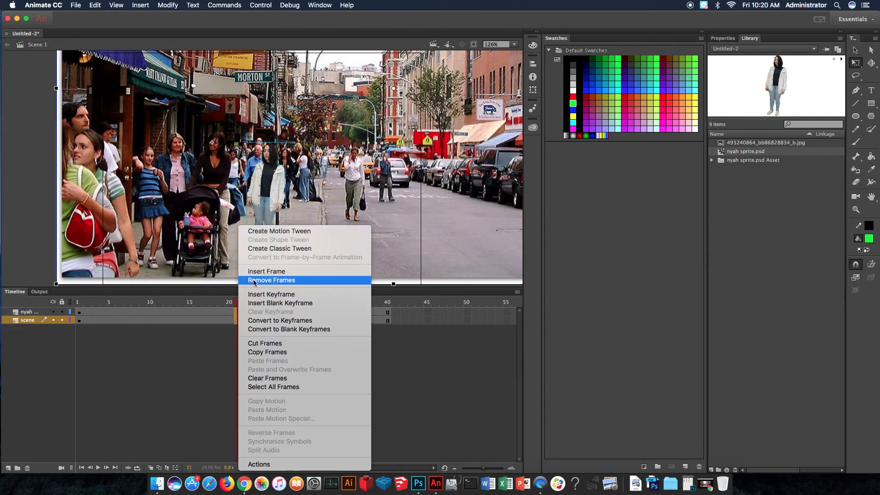
left_click(278, 232)
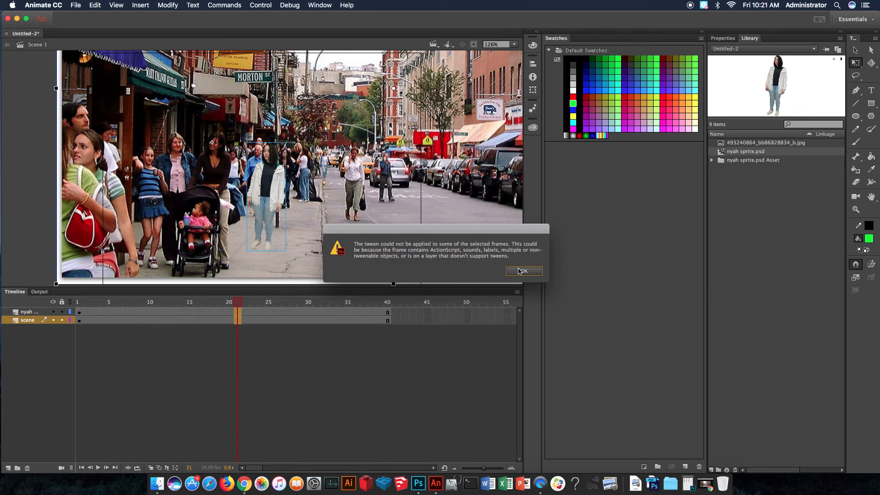
left_click(523, 271)
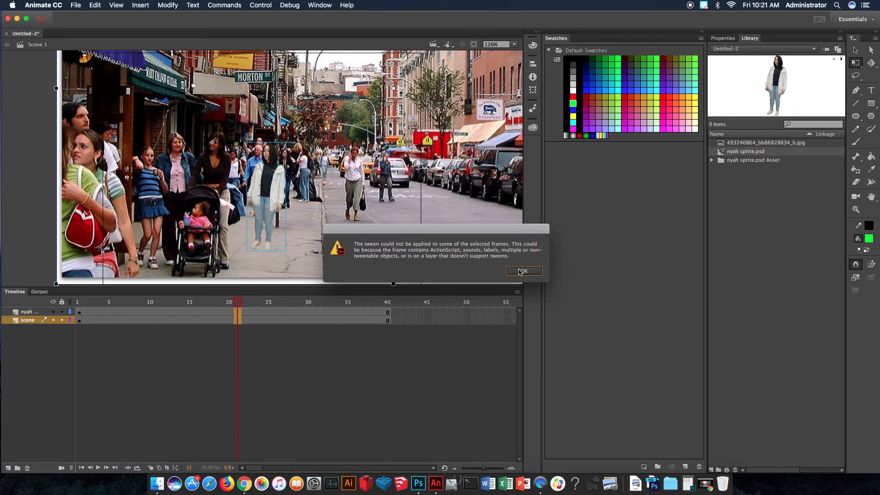
Step: Create a motion tween on the scene layer, converting the street photo to a symbol
left_click(227, 320)
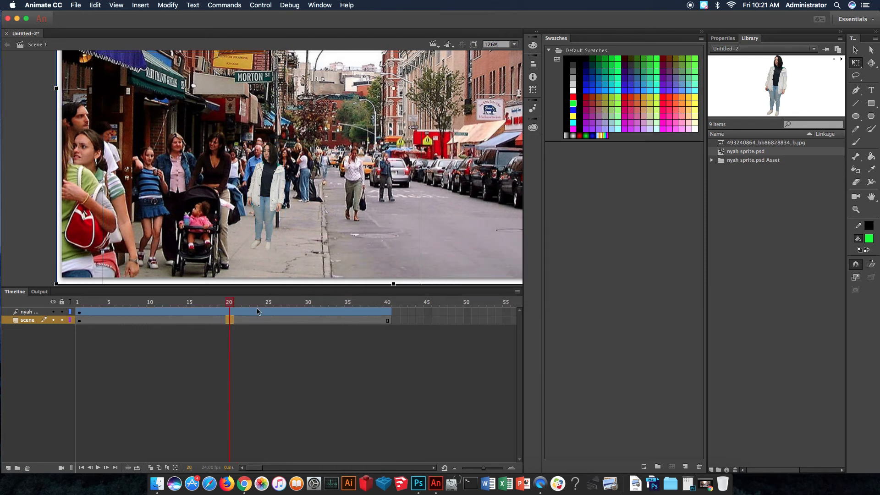
right_click(239, 321)
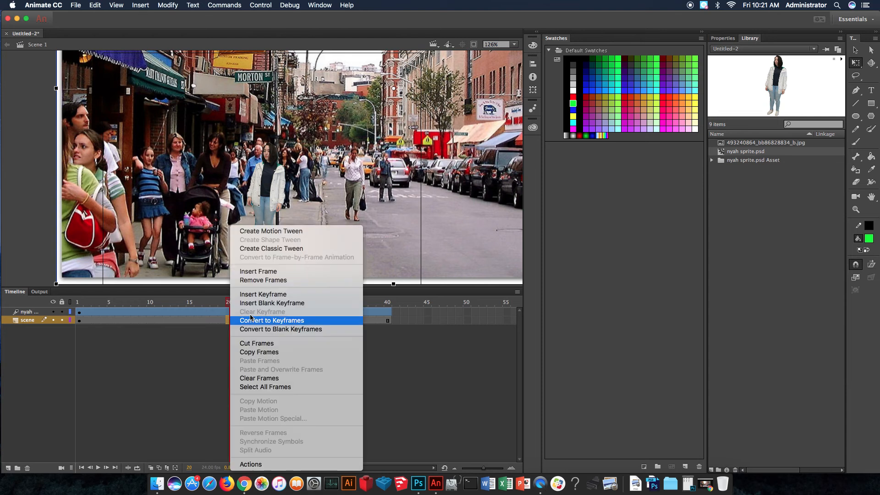
left_click(281, 231)
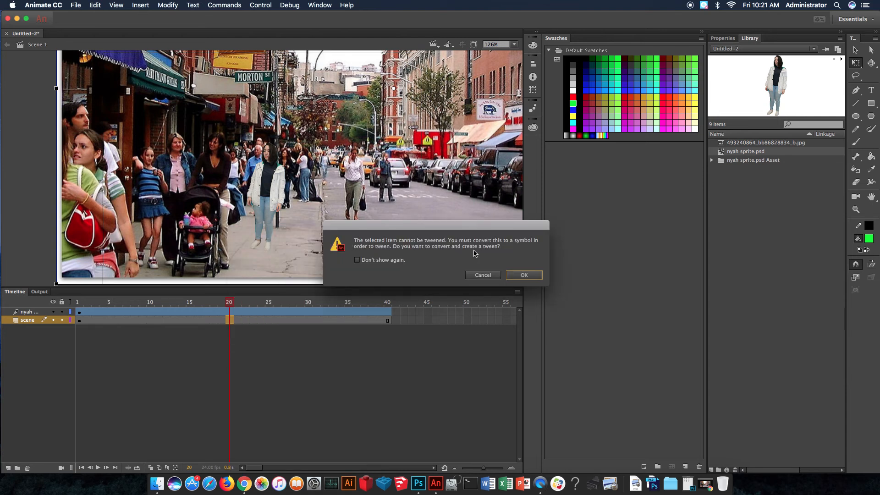
left_click(523, 276)
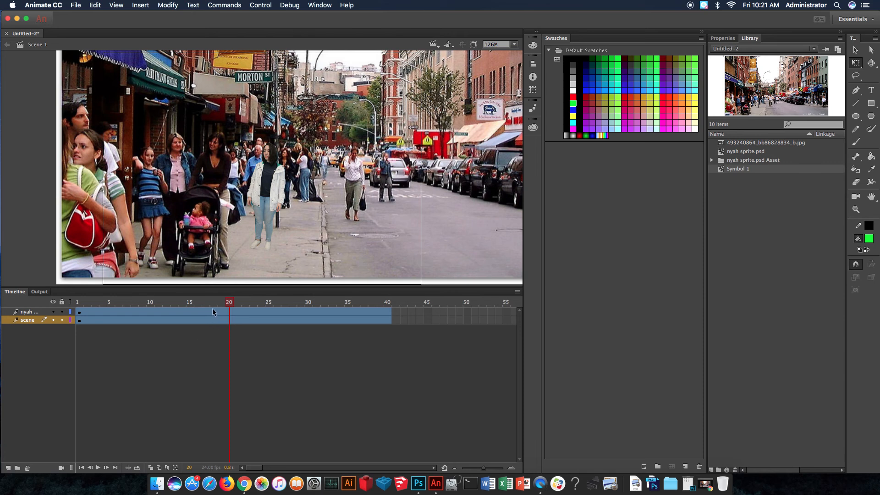
Step: At frame 1, shrink the sprite and place it farther back on the sidewalk among the distant pedestrians
left_click_drag(170, 303, 78, 304)
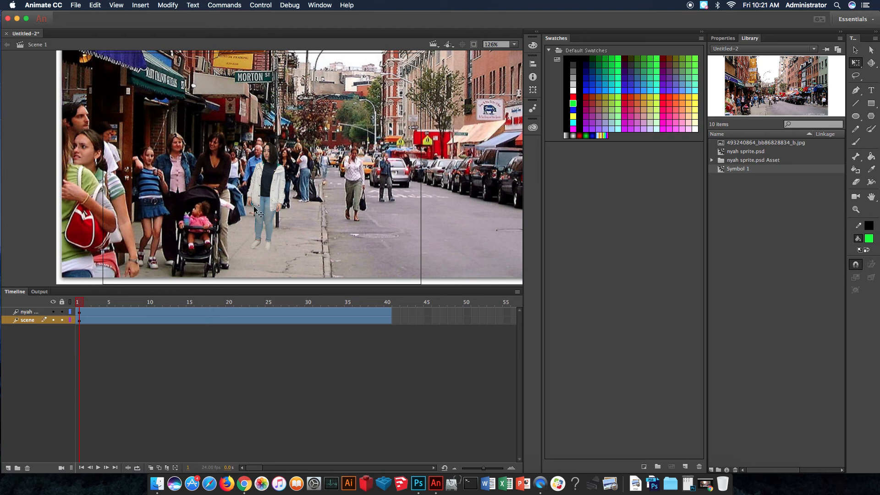
left_click(266, 196)
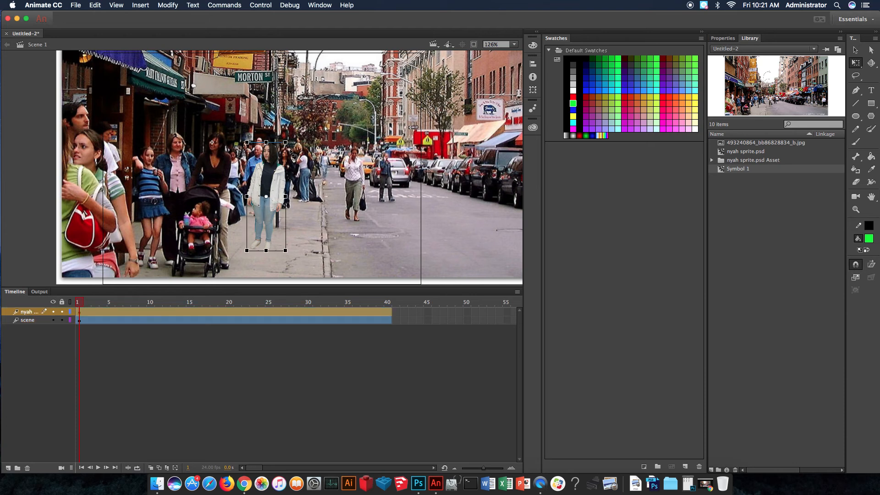
left_click_drag(285, 143, 277, 162)
left_click_drag(285, 168, 315, 169)
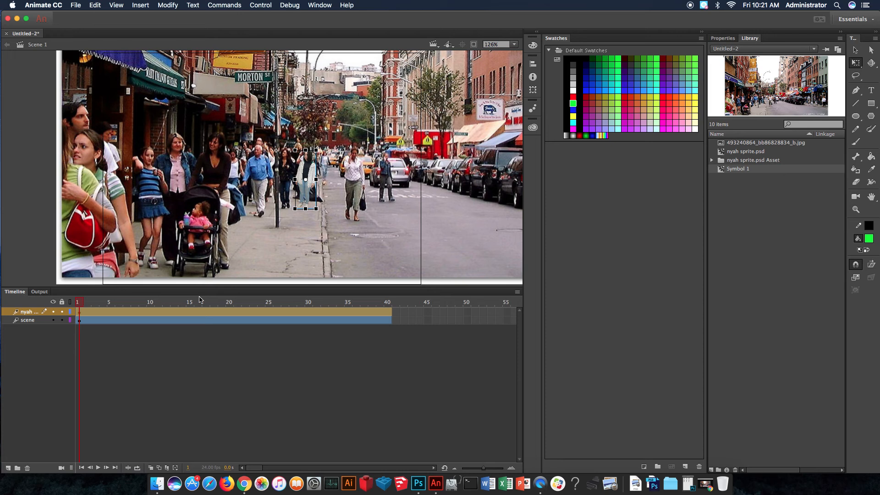
Step: At frame 40, bring the sprite forward beside the stroller on the sidewalk and enlarge it to foreground size
left_click_drag(323, 299, 387, 302)
left_click_drag(308, 194, 263, 256)
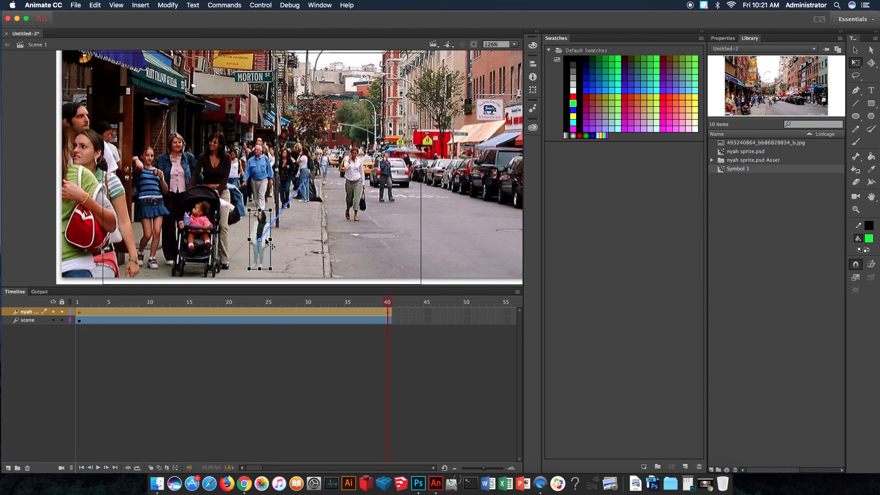
left_click_drag(271, 210, 277, 188)
left_click_drag(288, 157, 293, 150)
left_click_drag(267, 177, 267, 170)
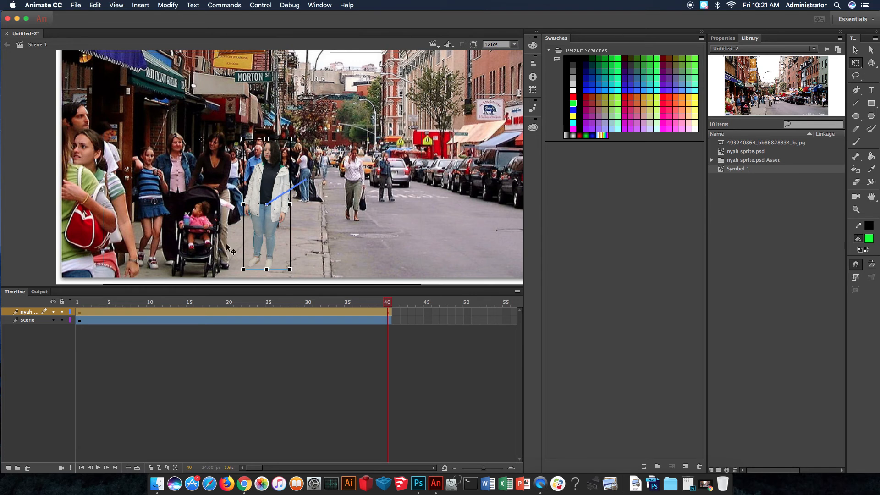
Step: Return to frame 1, test the movie to watch the sprite walk forward, and close the preview
left_click_drag(224, 304, 84, 315)
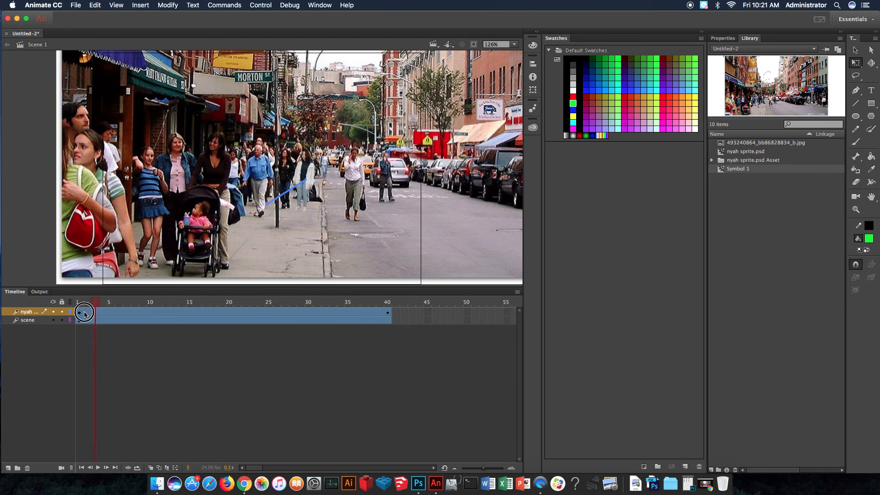
left_click(80, 312)
left_click(261, 5)
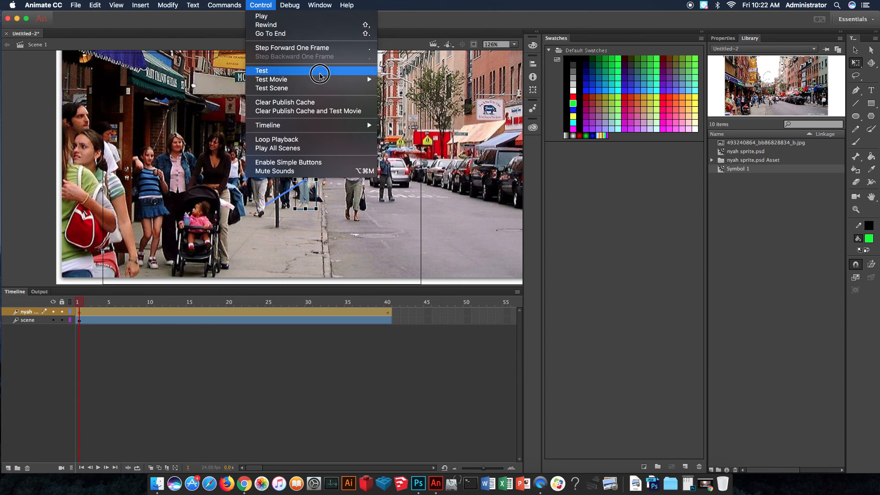
left_click(325, 71)
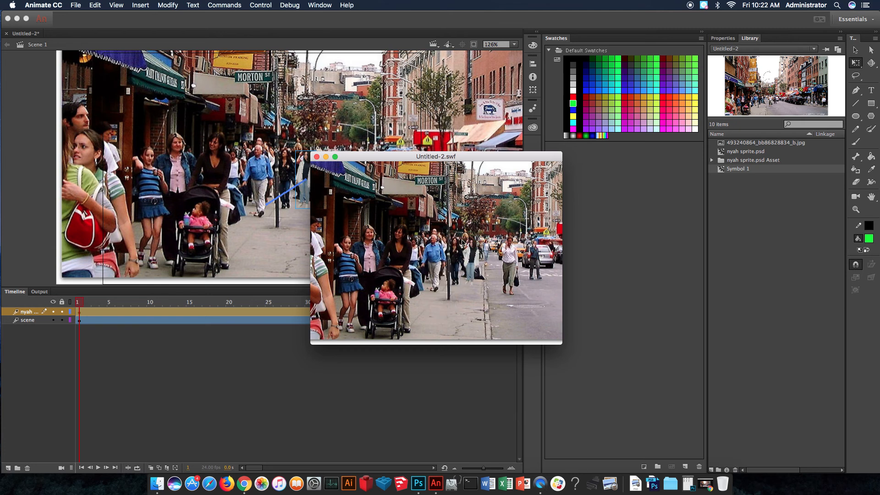
left_click_drag(401, 160, 319, 125)
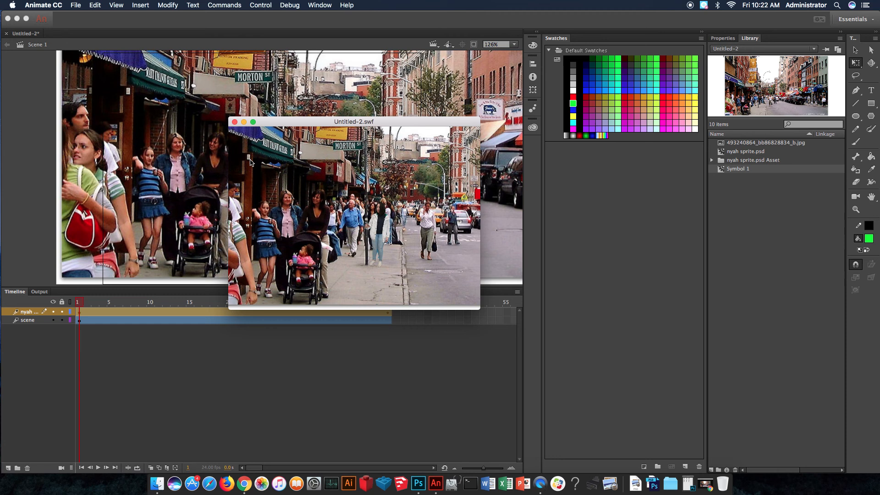
left_click(234, 121)
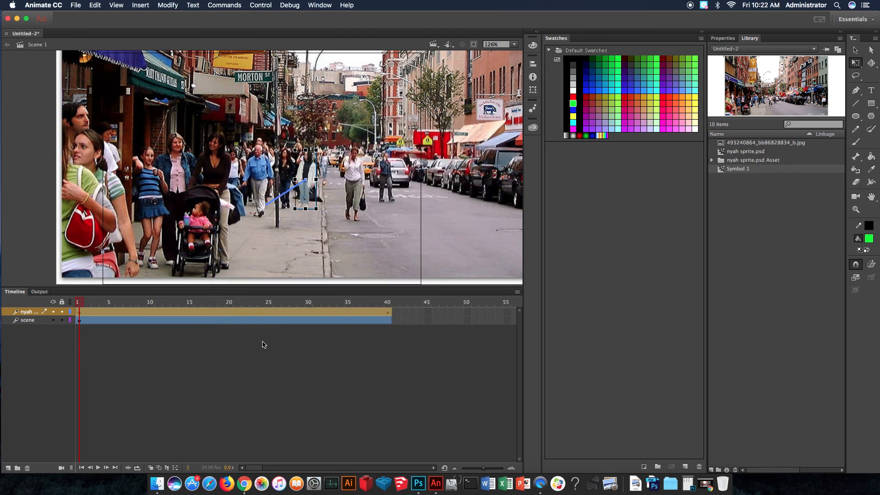
Step: At frame 40, scale down the street photo on the scene layer and shift it over the stage
left_click(176, 326)
left_click(171, 319)
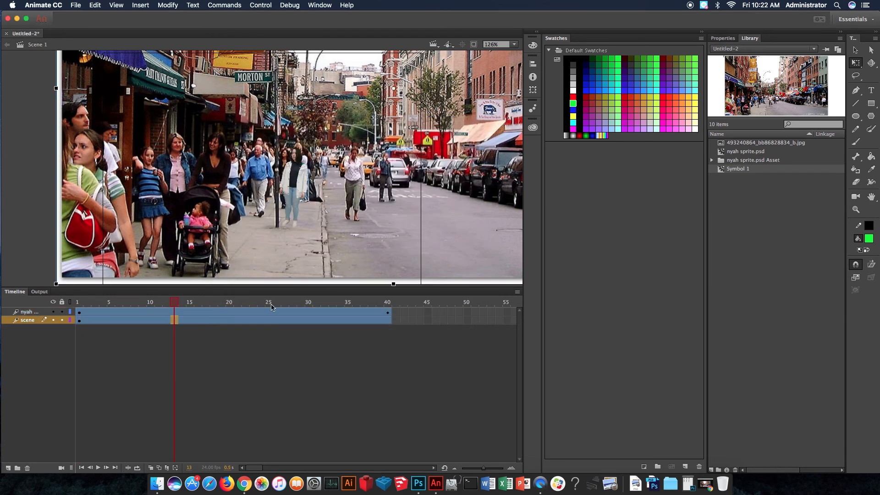
left_click(387, 303)
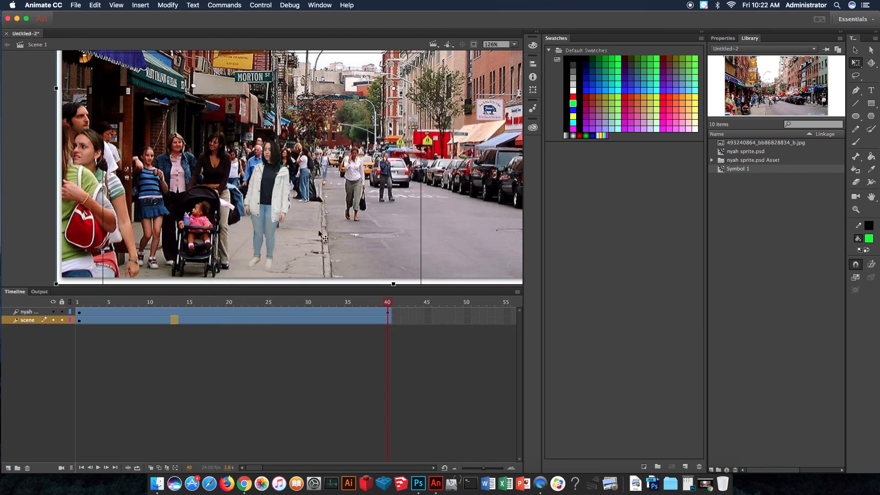
left_click(307, 221)
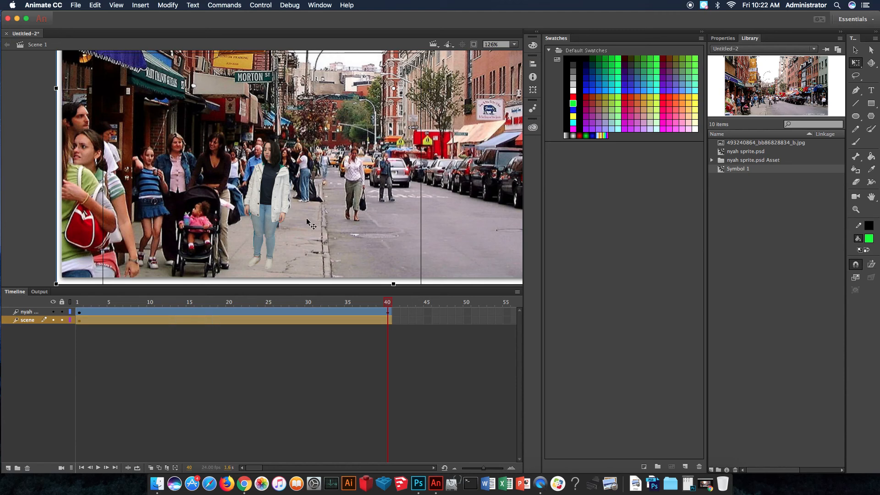
key("super+minus")
key("super+minus")
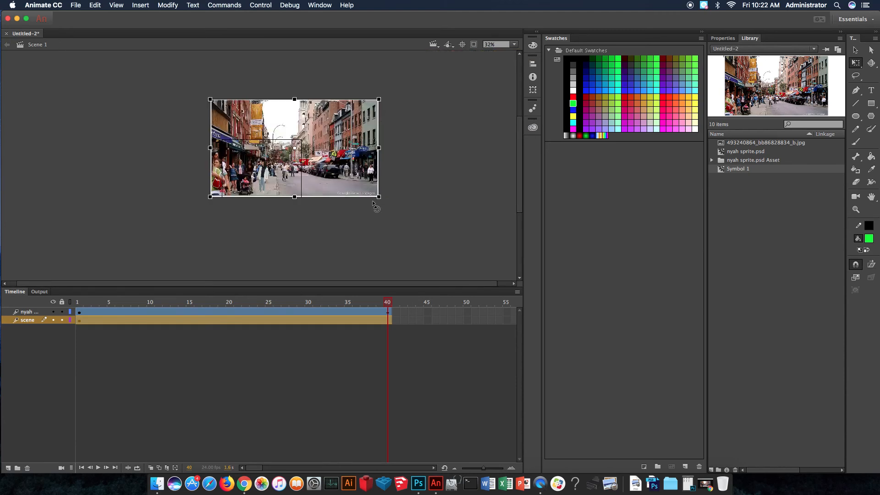
left_click_drag(378, 197, 294, 193)
left_click_drag(305, 147, 288, 152)
left_click_drag(318, 178, 318, 183)
Step: Reposition the street photo at frame 9 and frame 1 so it covers the whole stage
left_click_drag(197, 305, 144, 309)
left_click_drag(310, 187, 303, 196)
left_click_drag(176, 302, 79, 297)
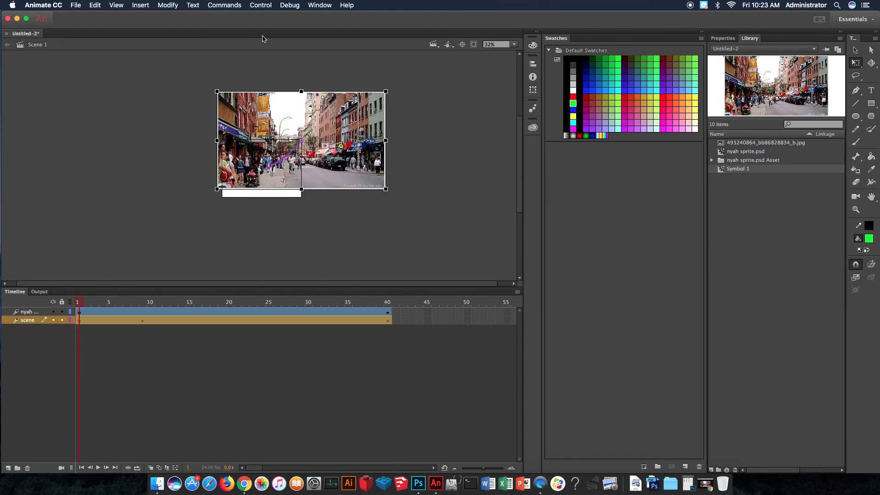
left_click_drag(324, 182, 318, 189)
Step: Test the movie to watch the sprite and background move together, and close the preview
left_click(258, 17)
left_click(261, 5)
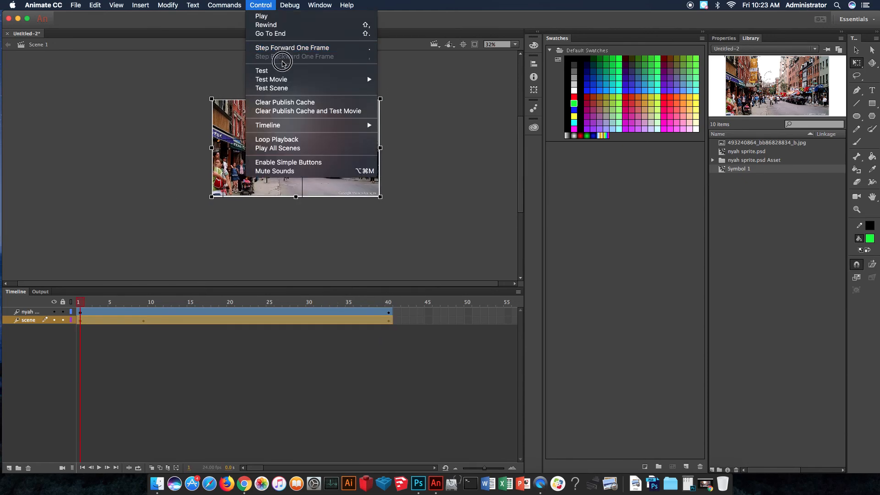
left_click(282, 69)
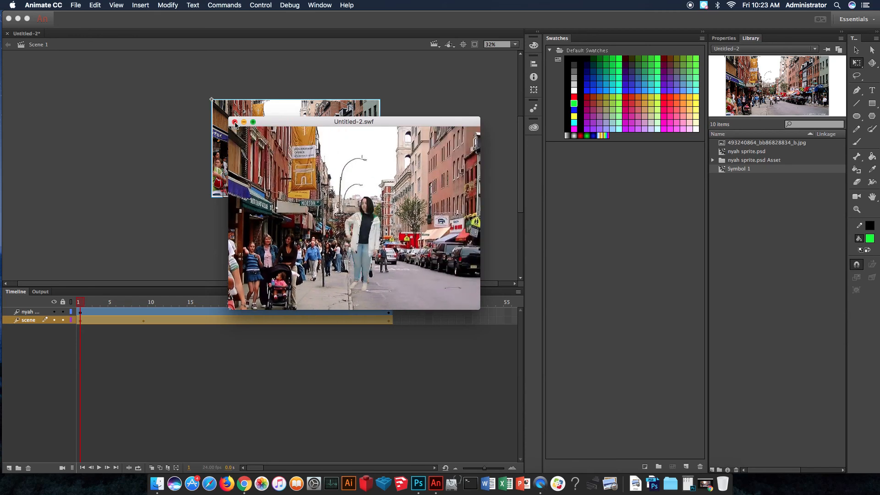
left_click(234, 122)
Step: Switch to Finder and examine the blue-backdrop pose photos in two students' project 5 folders
left_click_drag(466, 24, 460, 363)
left_click(468, 178)
left_click(393, 142)
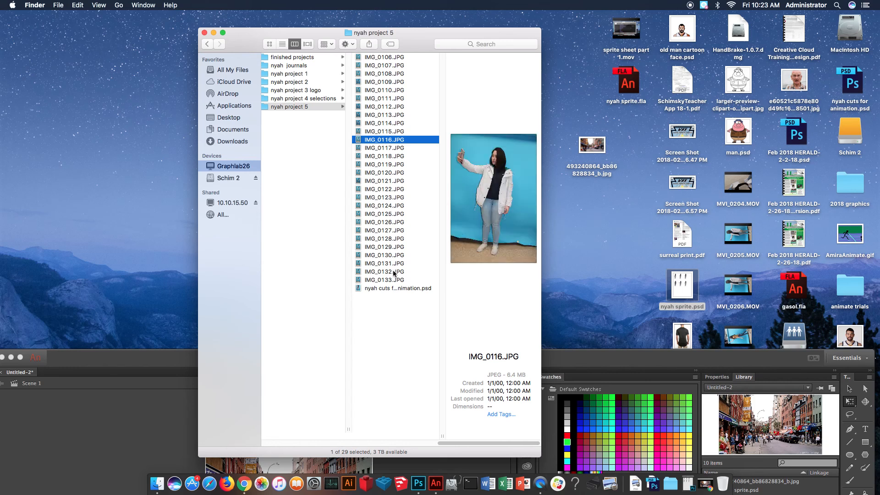
left_click(394, 272)
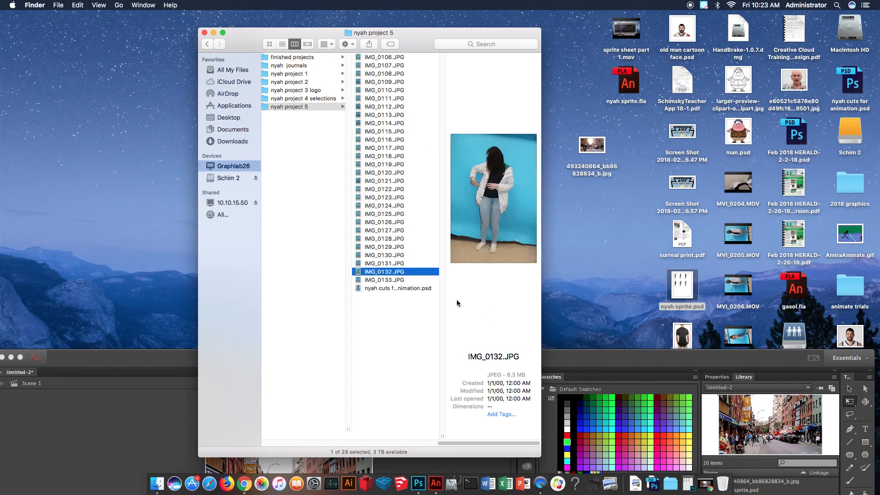
left_click(408, 282)
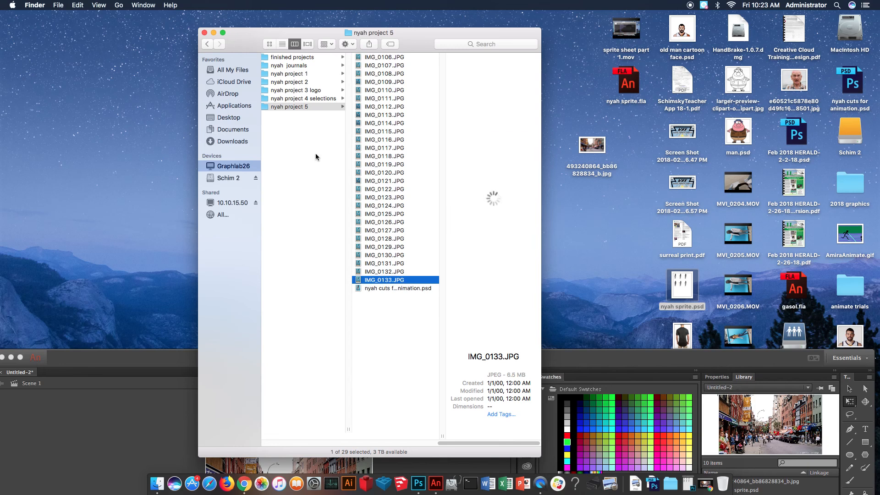
scroll(315, 153, "left", 3)
left_click(297, 243)
left_click(401, 99)
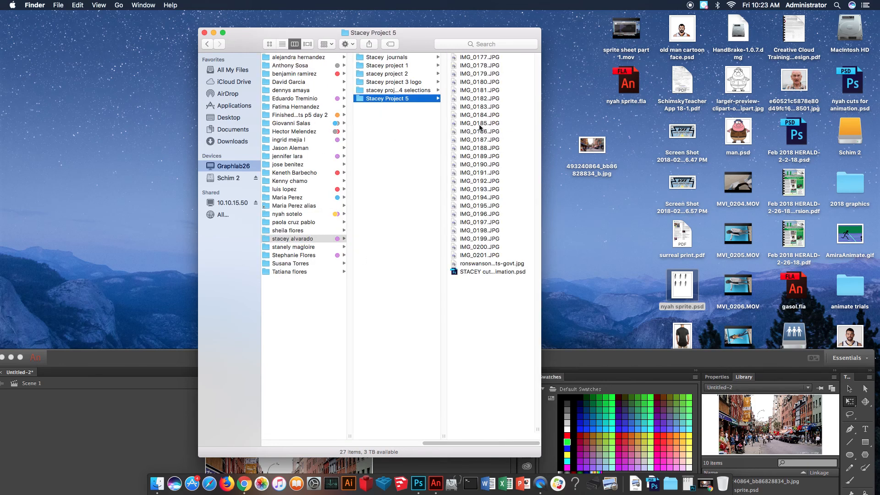
left_click(479, 139)
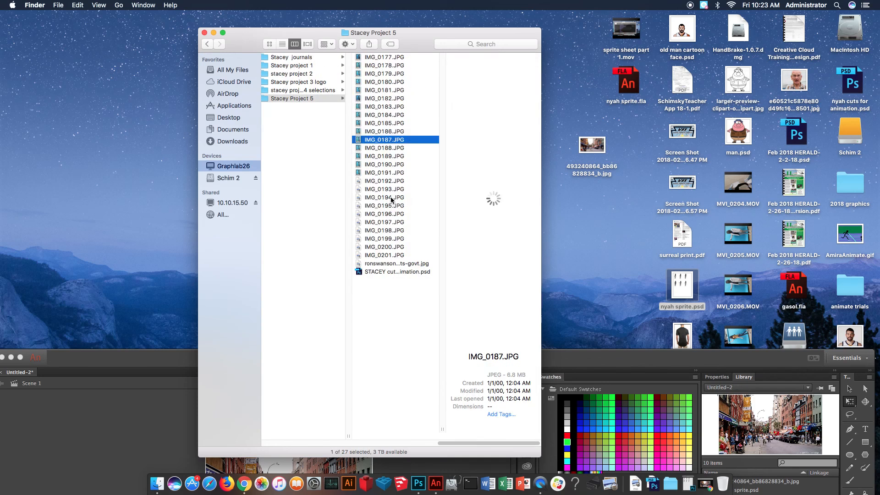
left_click(389, 198)
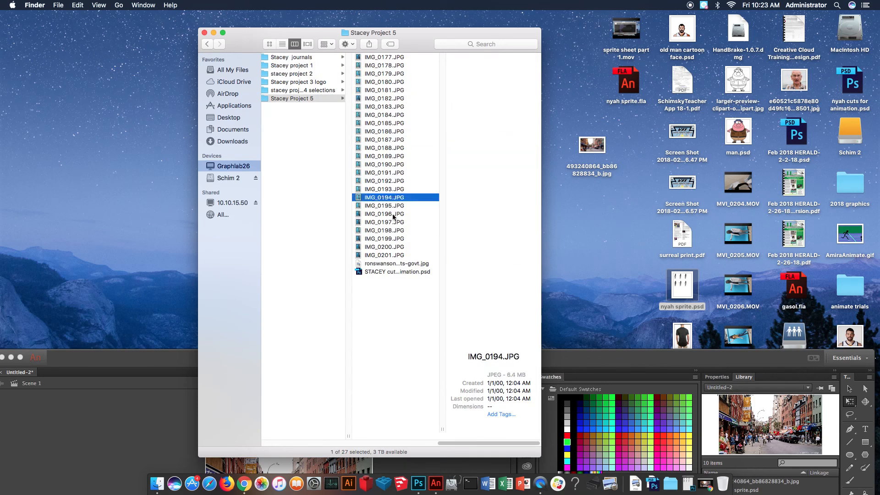
left_click(397, 239)
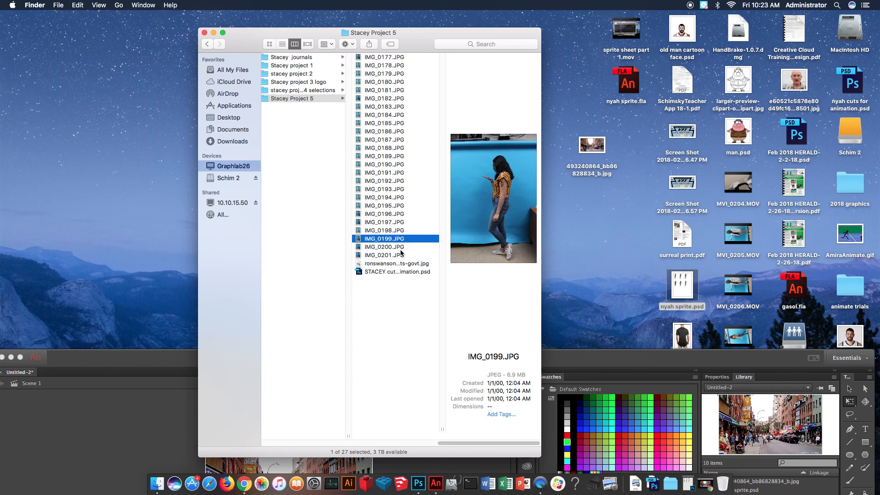
left_click(400, 248)
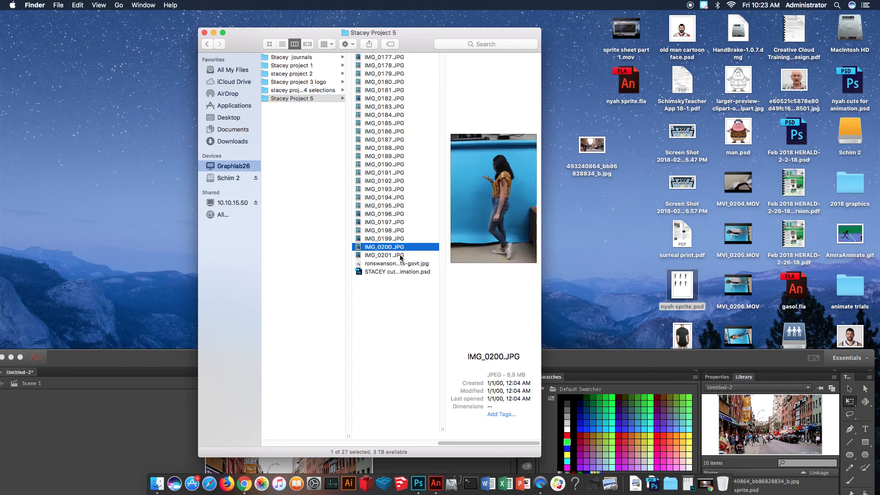
left_click(400, 256)
Step: Switch back to Animate, move its window up over the desktop, and deselect the street photo
left_click(610, 361)
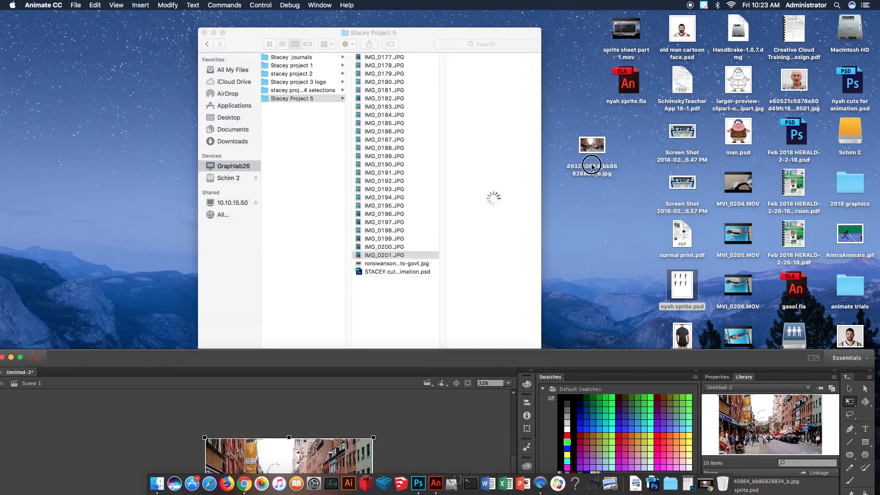
left_click_drag(477, 351, 507, 35)
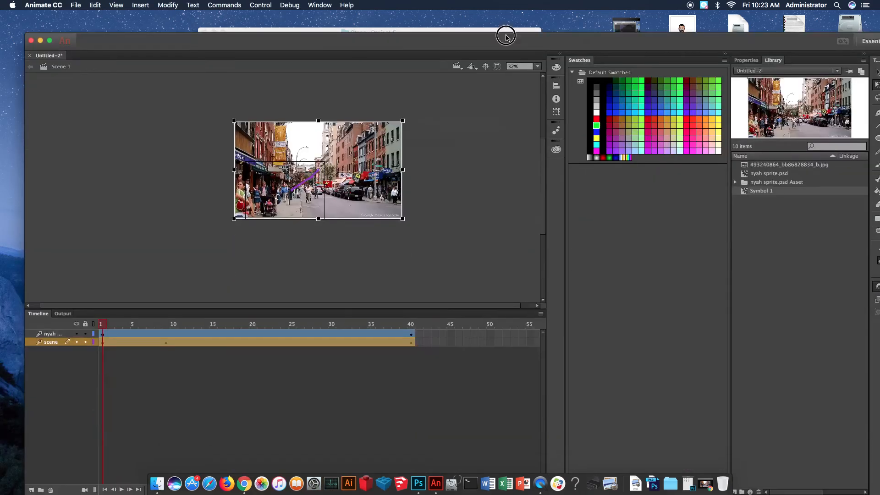
left_click(317, 203)
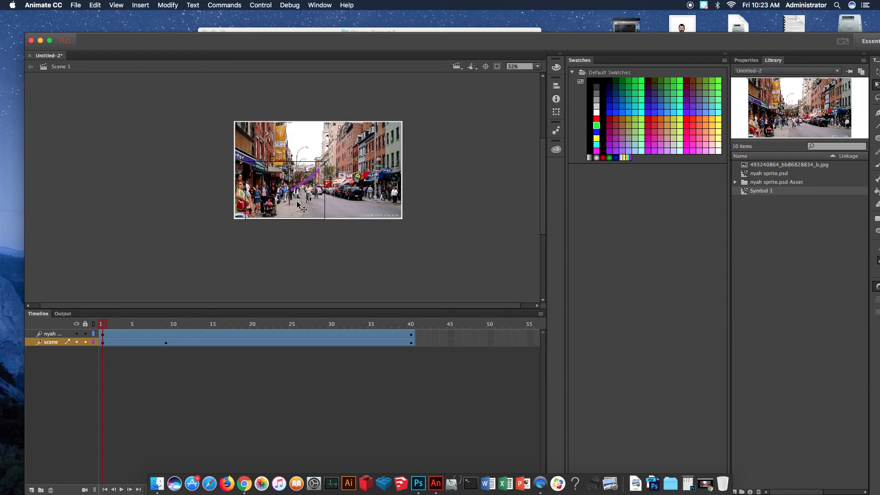